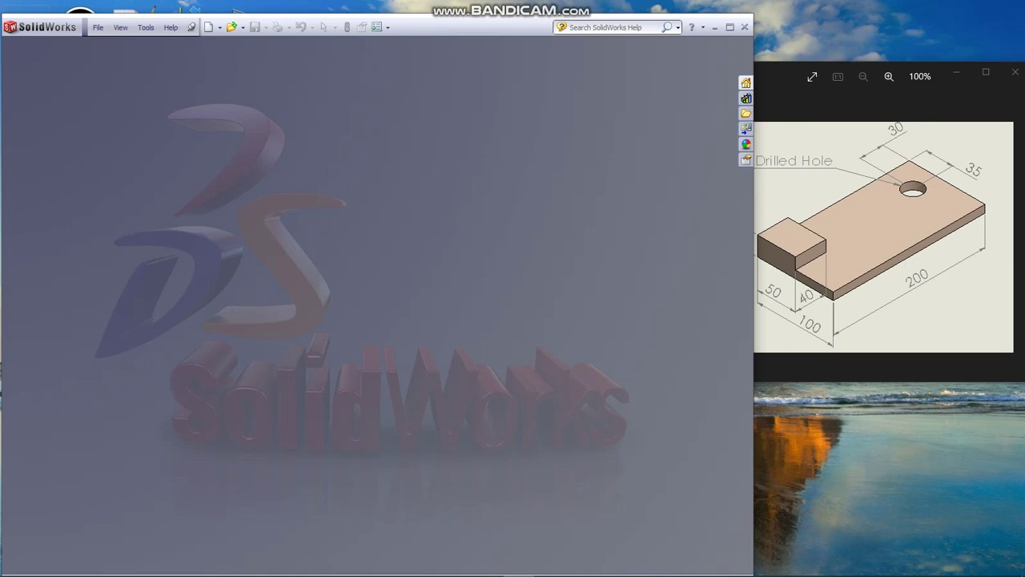
# Create a new blank part document, Part3, from the New dropdown.
pyautogui.click(222, 27)
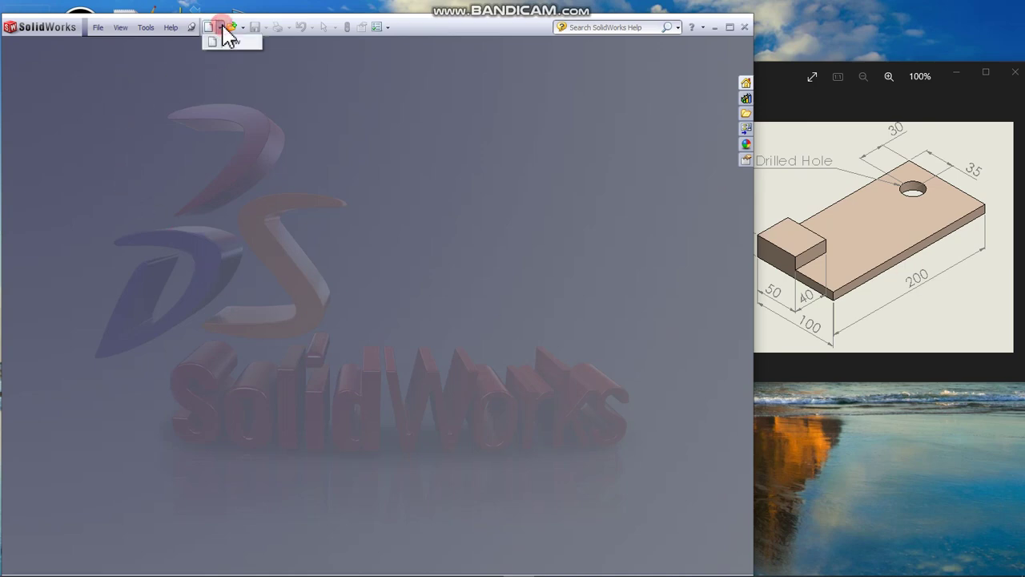
pyautogui.click(225, 44)
pyautogui.click(255, 227)
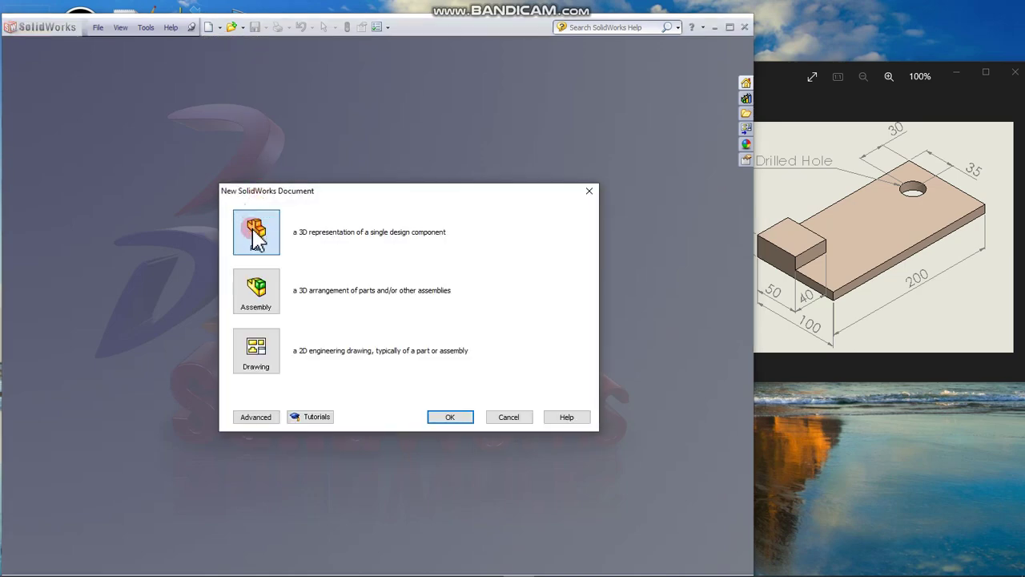
pyautogui.click(455, 415)
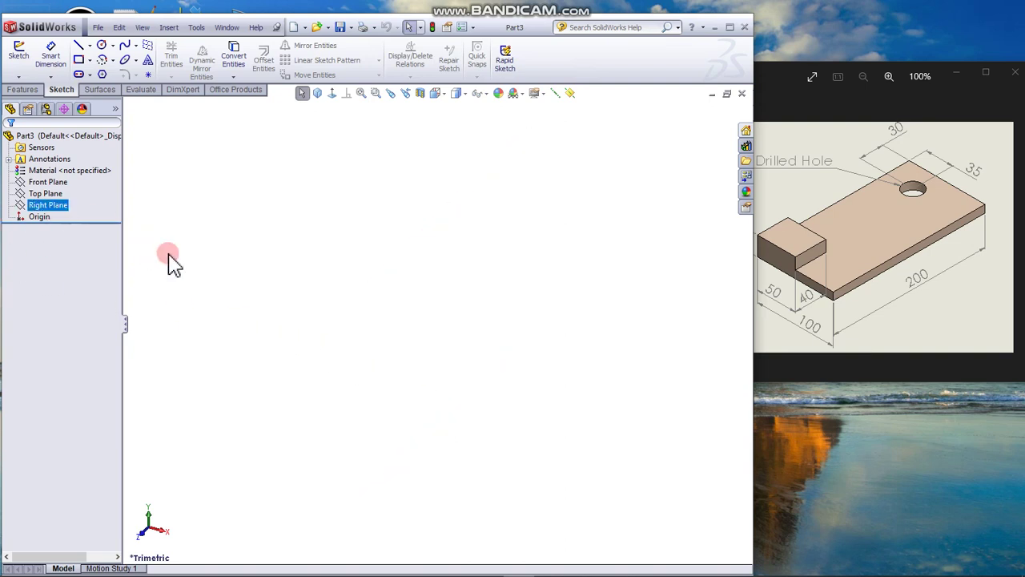
# Start Sketch1 on the Top Plane and switch to the isometric view.
pyautogui.click(45, 183)
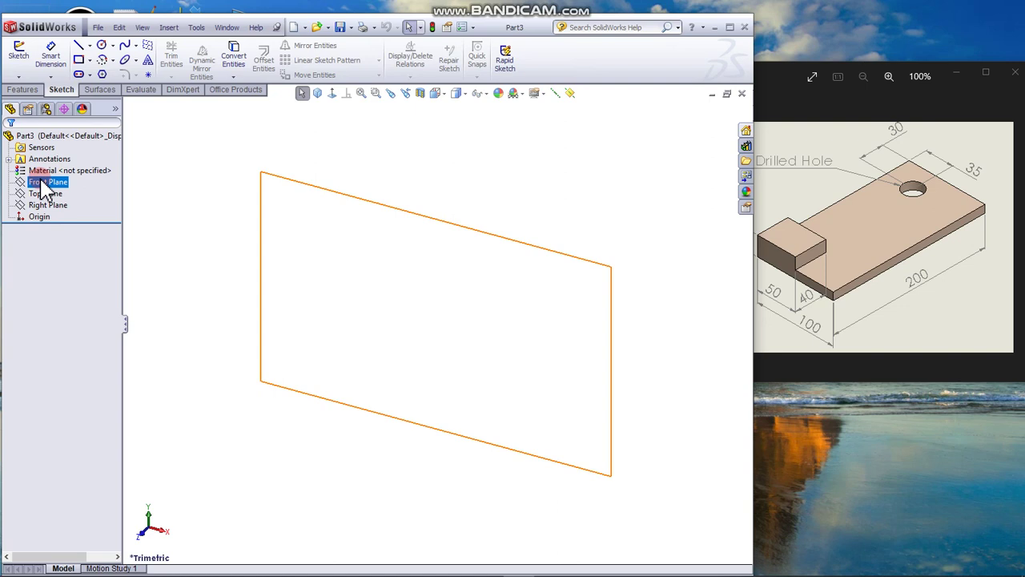
pyautogui.click(46, 194)
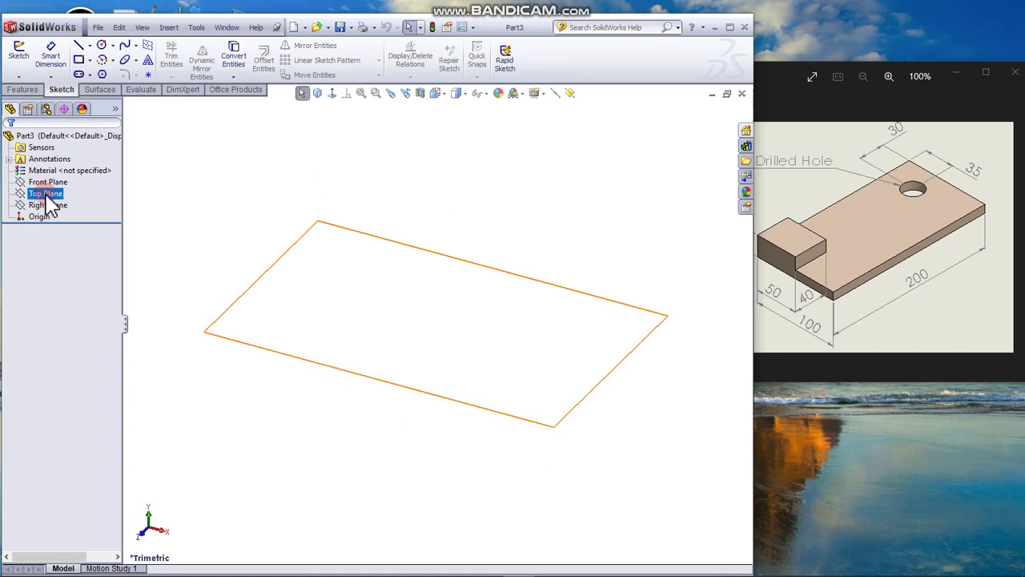
pyautogui.click(47, 195)
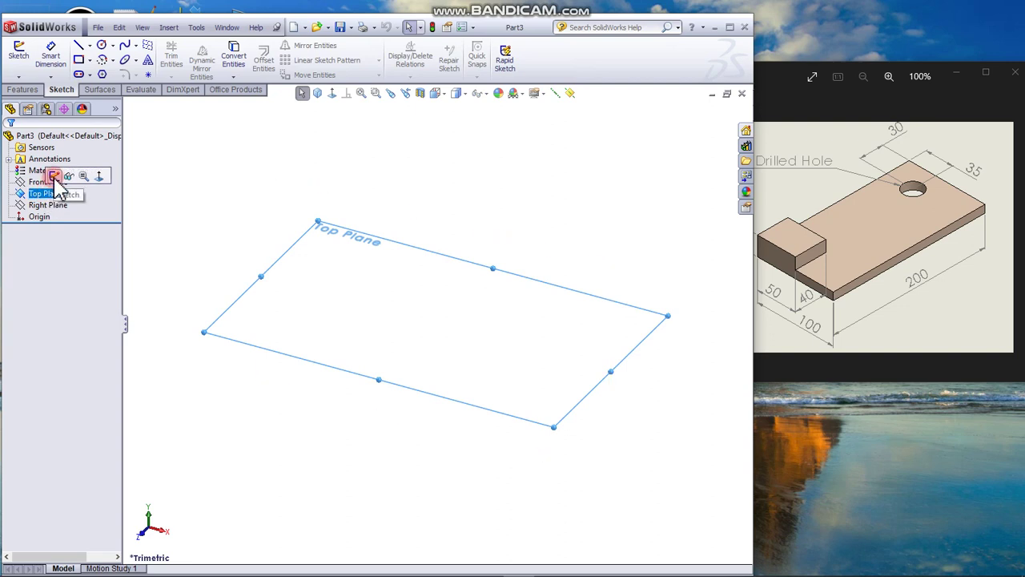
pyautogui.click(54, 177)
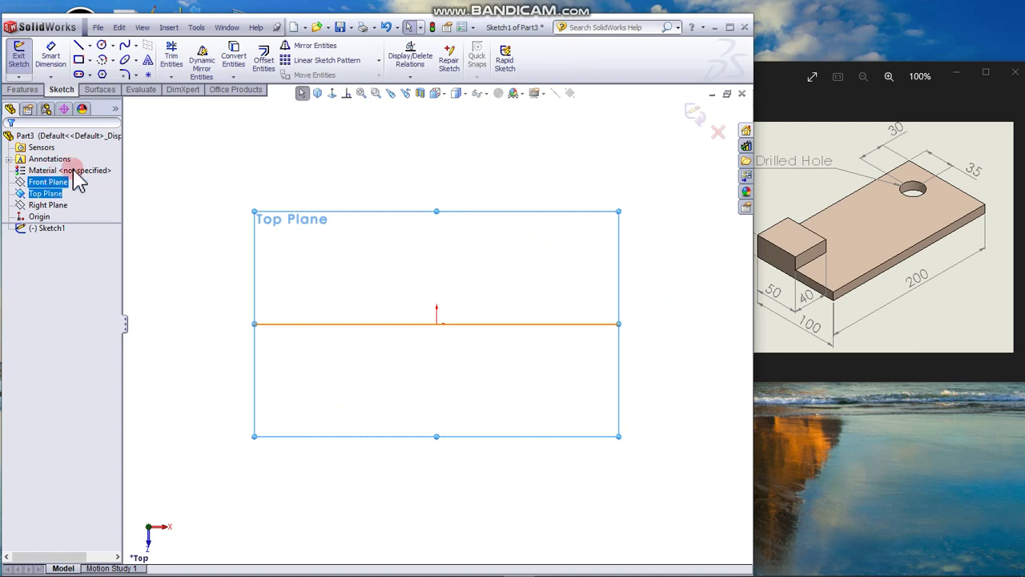
pyautogui.click(320, 95)
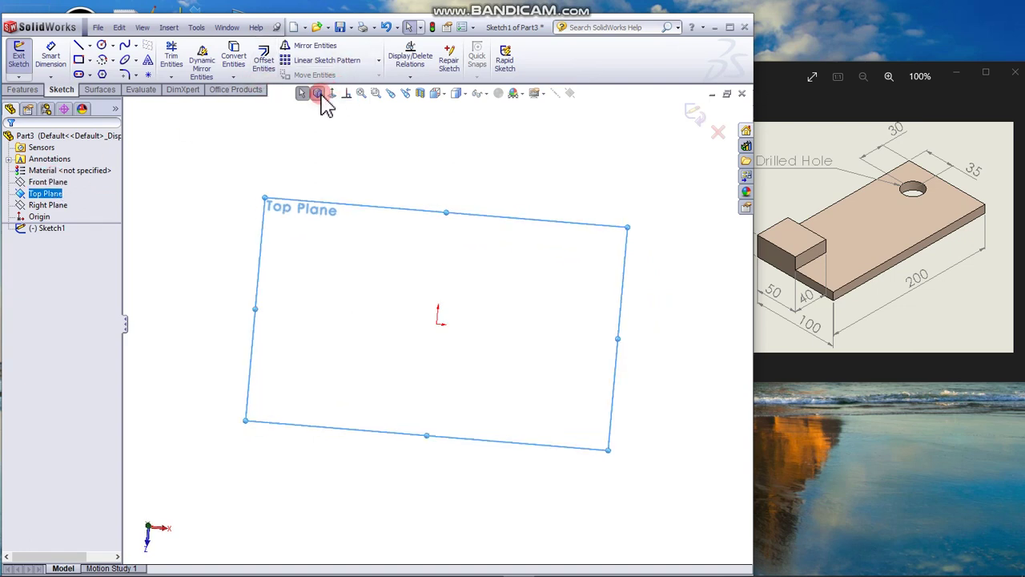
# Draw a corner rectangle in Sketch1 with its first corner at the origin.
pyautogui.click(78, 59)
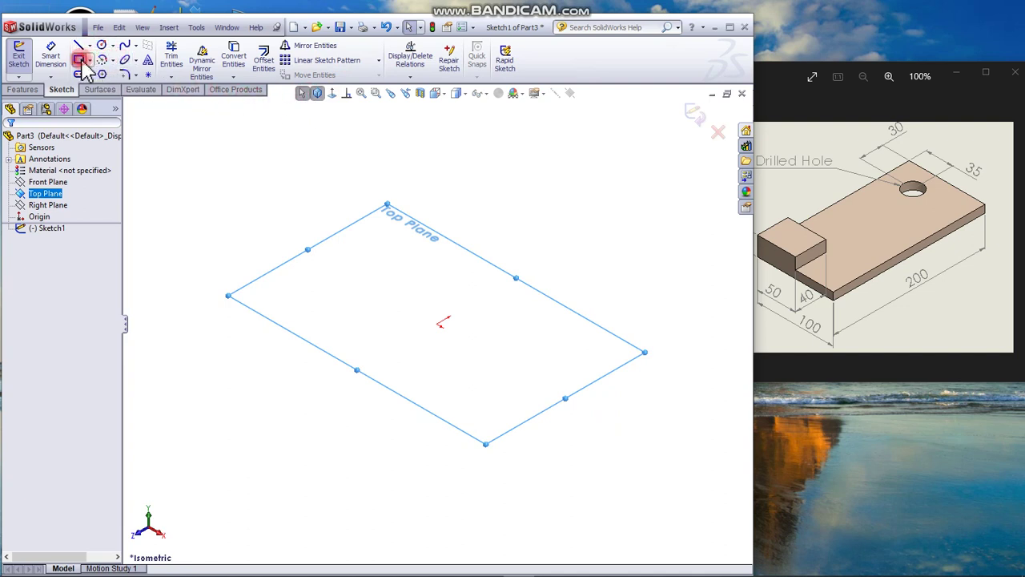
pyautogui.click(432, 321)
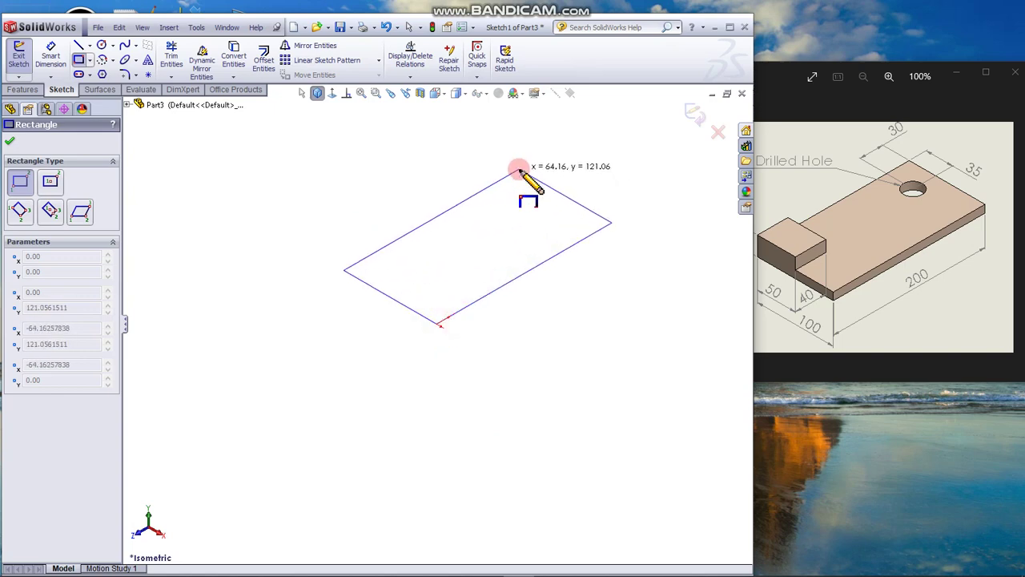
pyautogui.click(519, 170)
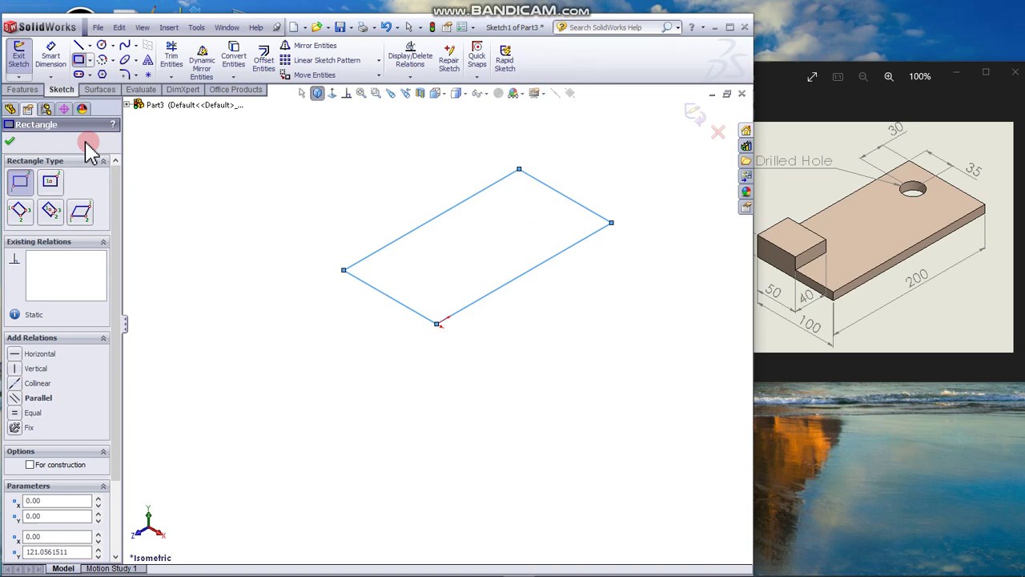
pyautogui.click(10, 142)
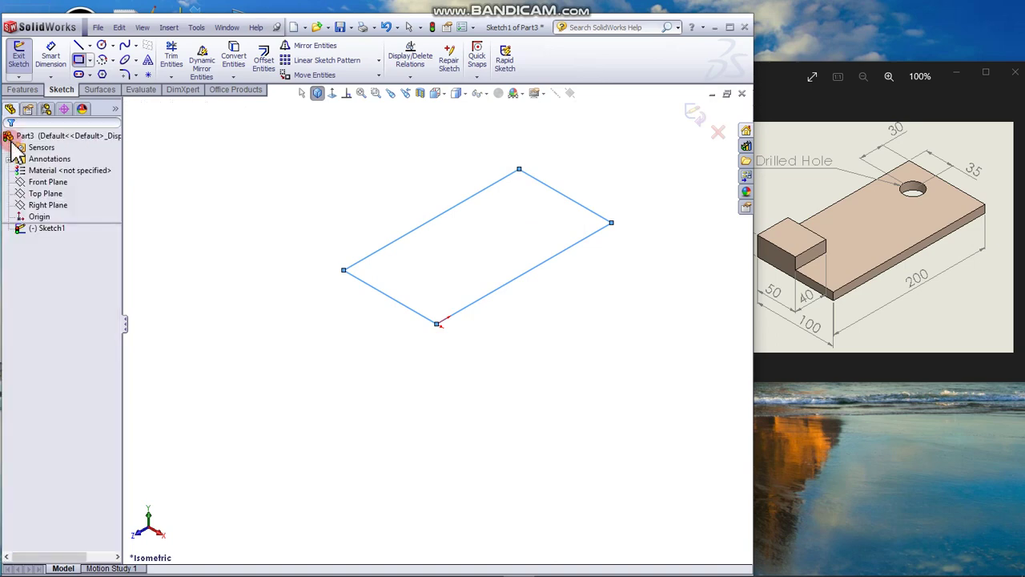
# Dimension the rectangle's long edge 200 mm and short edge 100 mm, fitting the sketch in view.
pyautogui.click(50, 55)
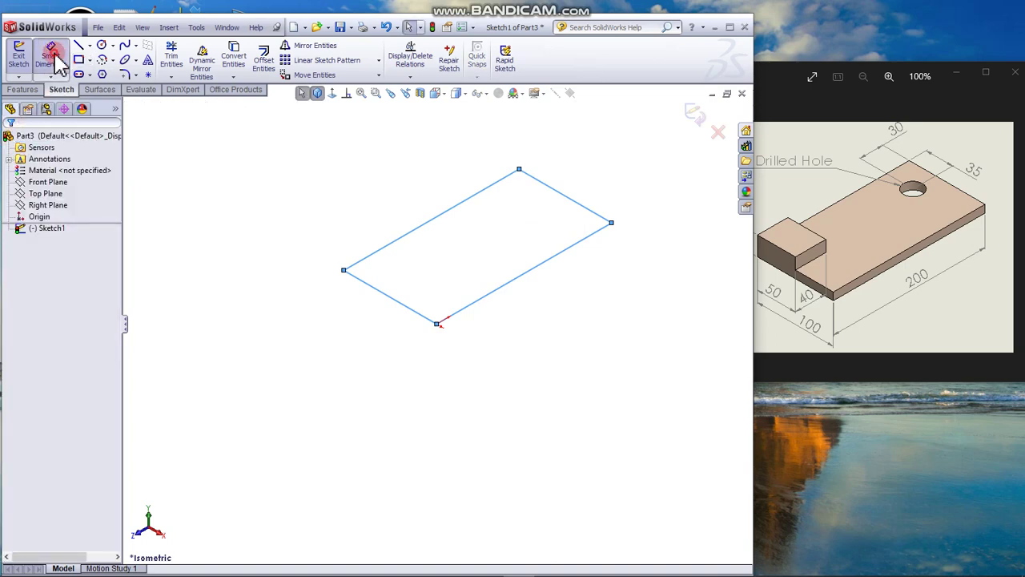
pyautogui.click(528, 289)
pyautogui.click(541, 300)
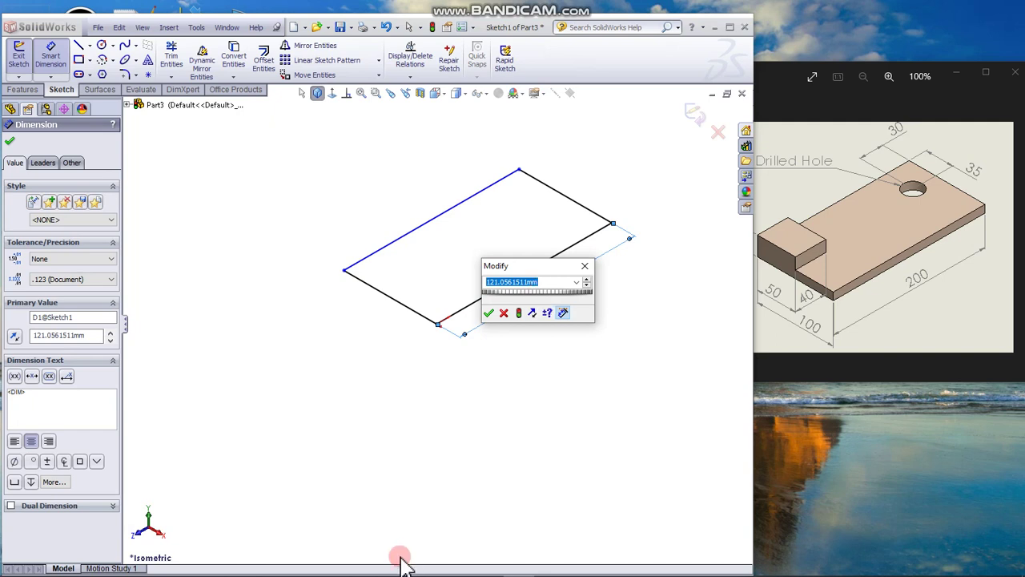
pyautogui.write('200')
pyautogui.press('Return')
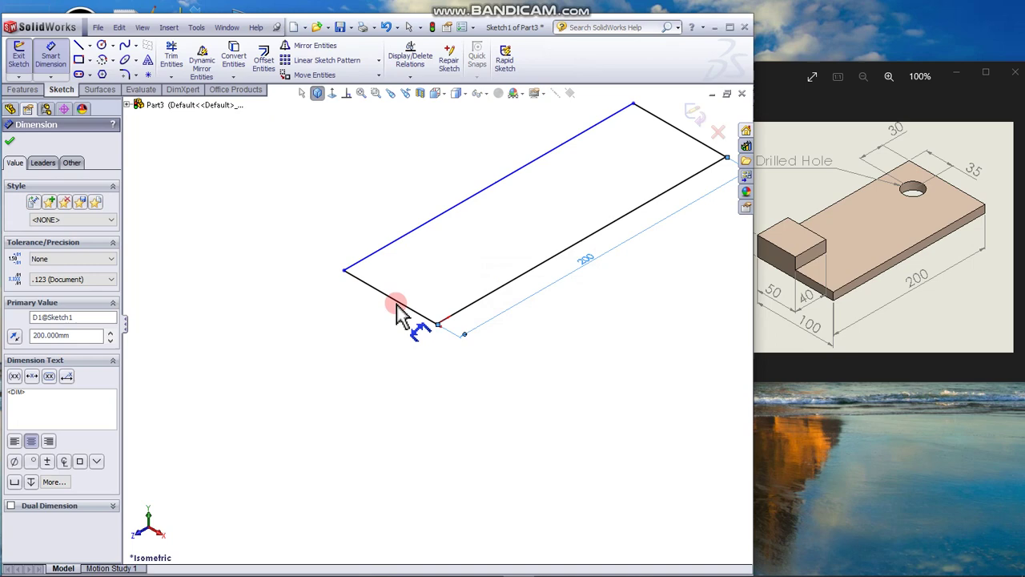
pyautogui.click(369, 314)
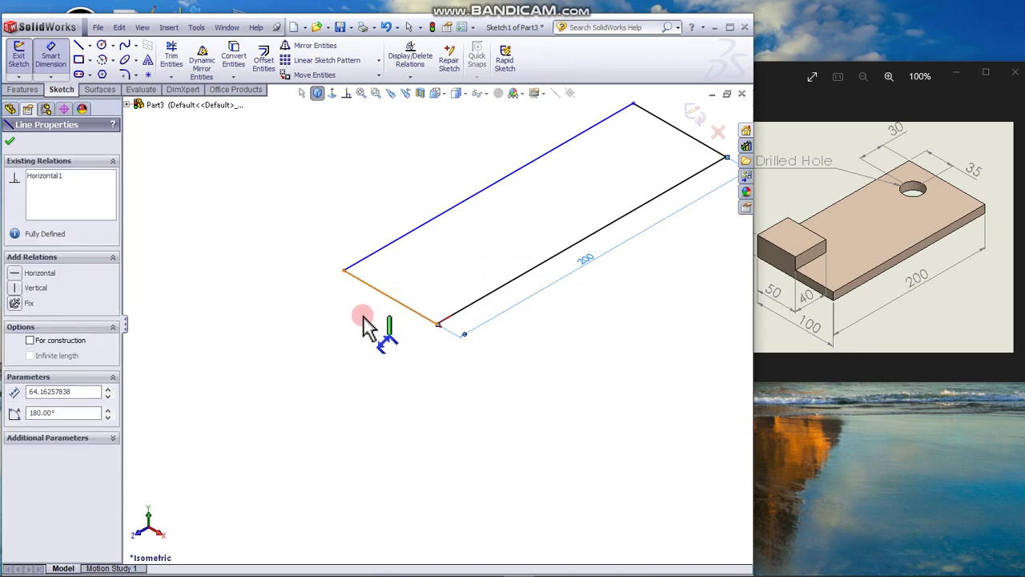
pyautogui.click(367, 315)
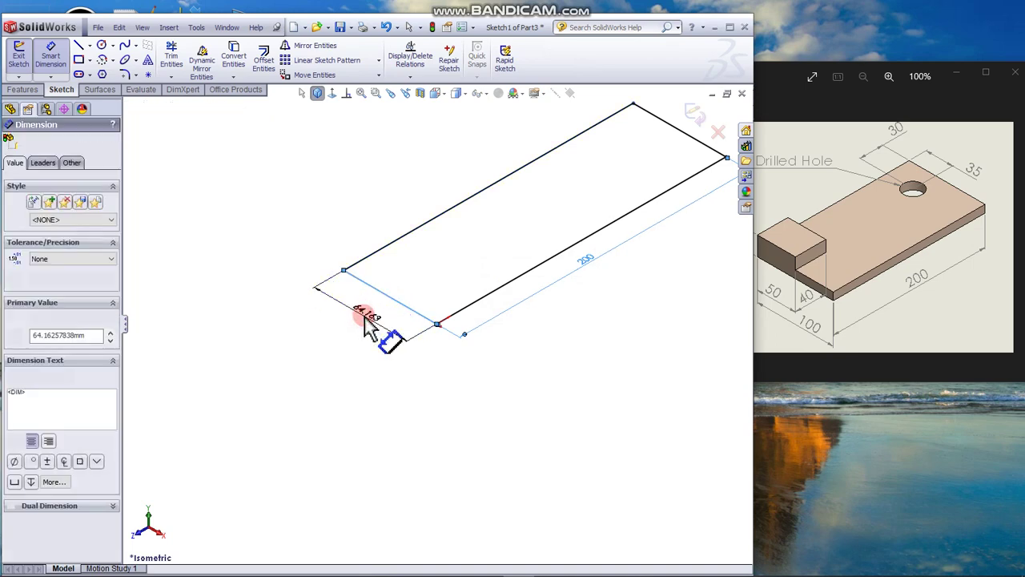
pyautogui.write('100')
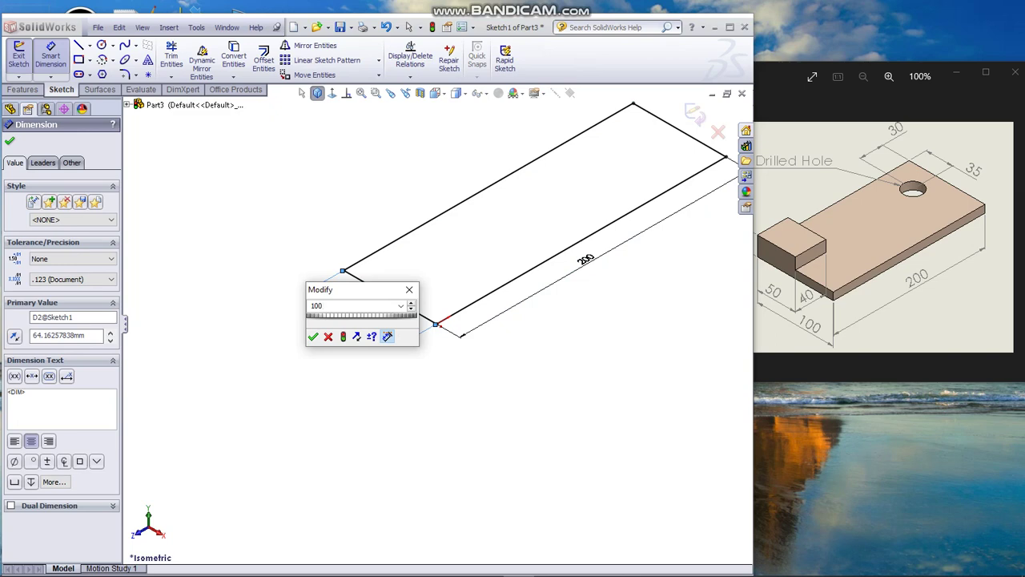
pyautogui.press('Return')
pyautogui.click(366, 318)
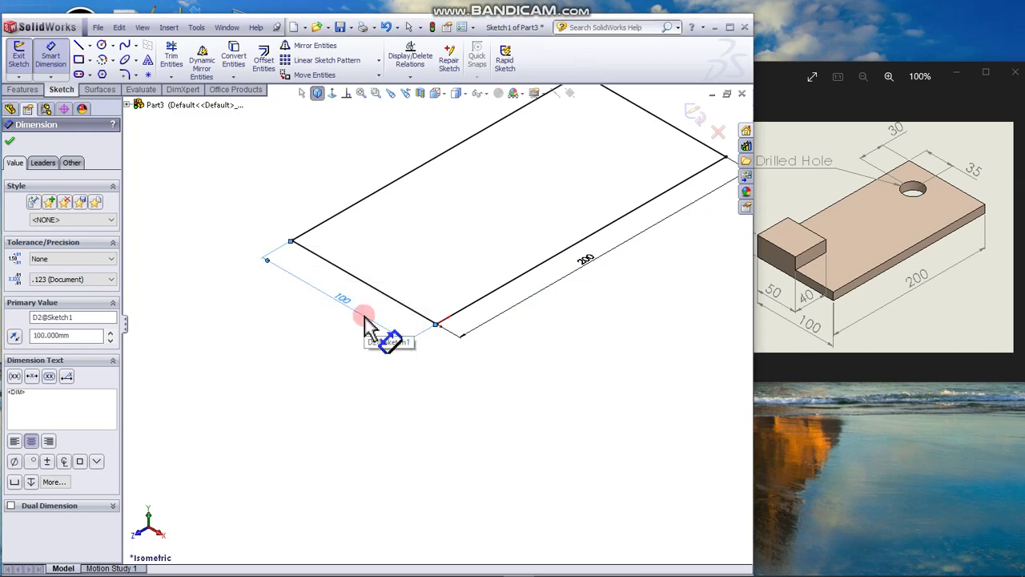
pyautogui.press('f')
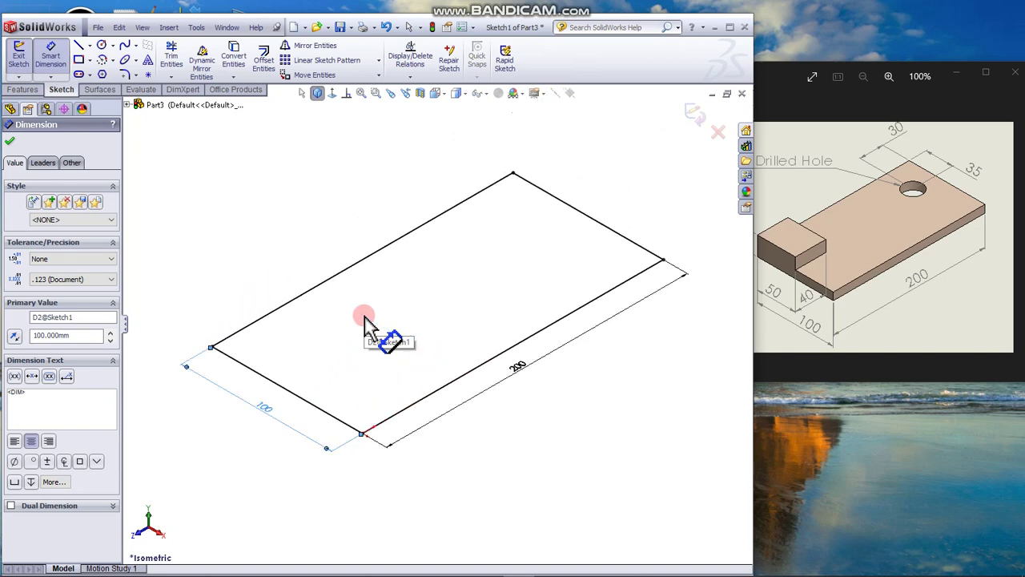
pyautogui.click(9, 143)
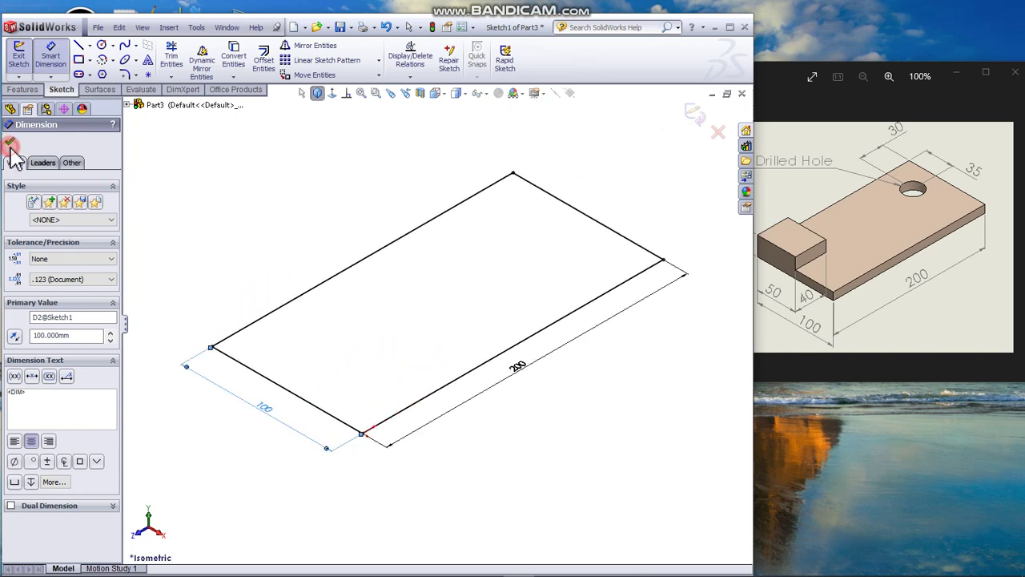
pyautogui.click(296, 158)
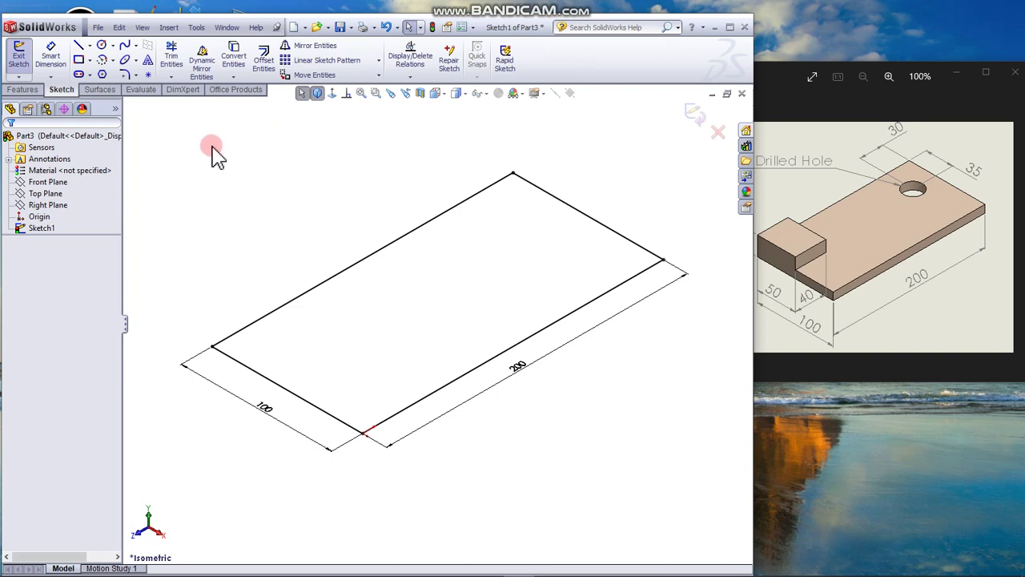
# Extrude the 200 × 100 rectangle 36 mm upward as Boss-Extrude1.
pyautogui.click(26, 90)
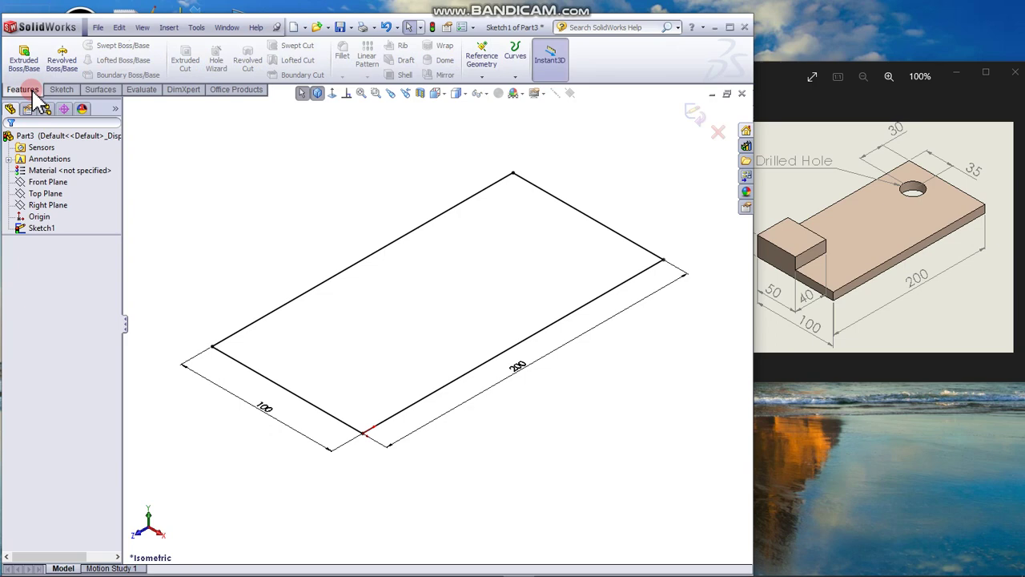
pyautogui.click(24, 57)
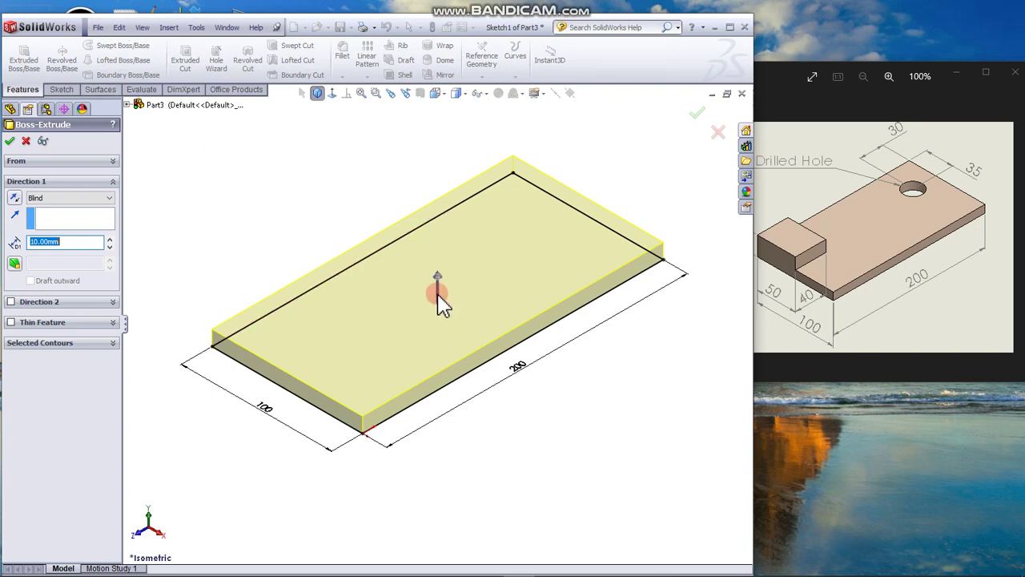
pyautogui.moveTo(437, 293)
pyautogui.mouseDown()
pyautogui.moveTo(451, 197)
pyautogui.moveTo(438, 281)
pyautogui.moveTo(440, 191)
pyautogui.moveTo(439, 244)
pyautogui.mouseUp()
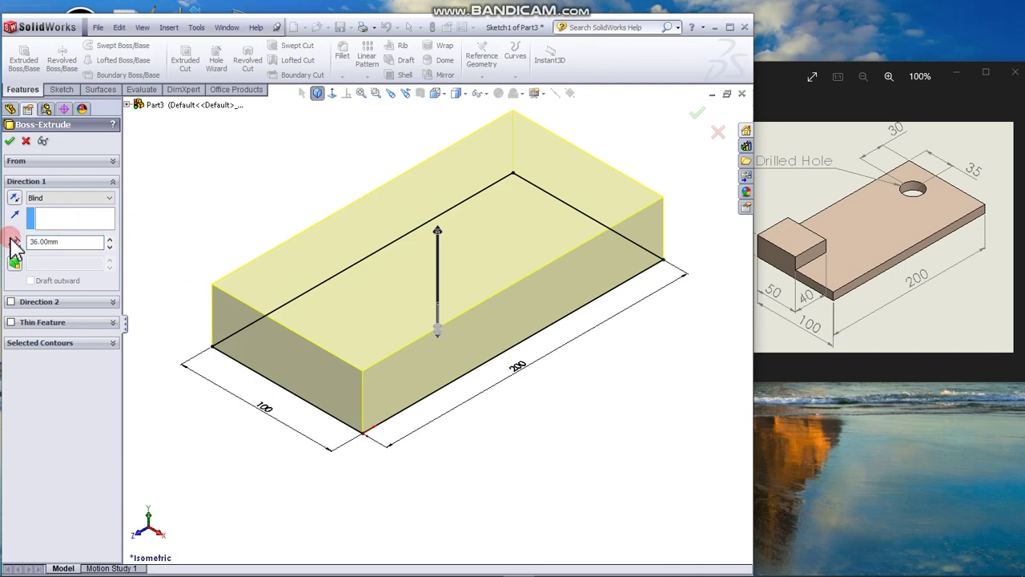
pyautogui.press('Return')
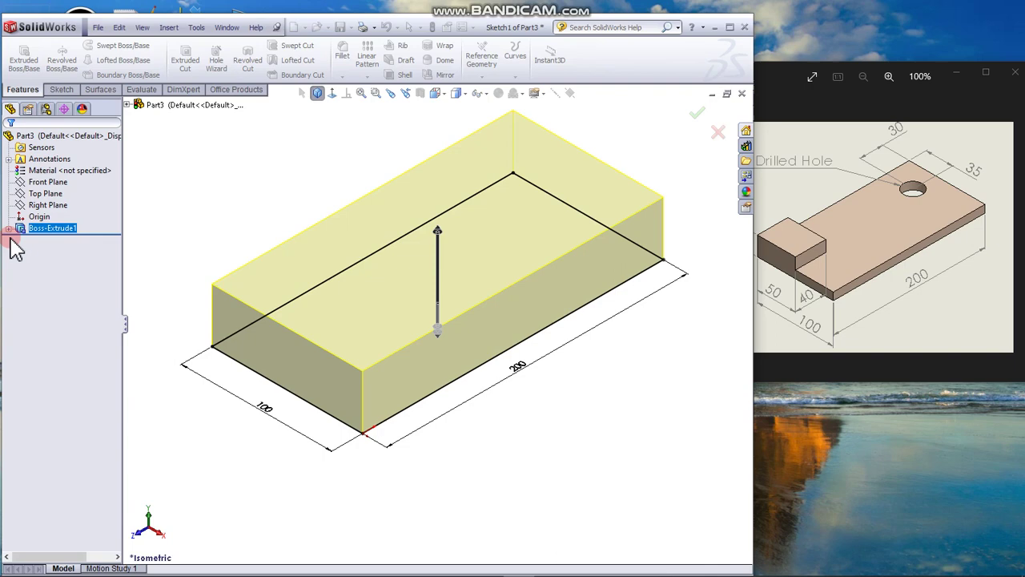
# Start a new sketch, Sketch2, on the block's top face.
pyautogui.click(165, 172)
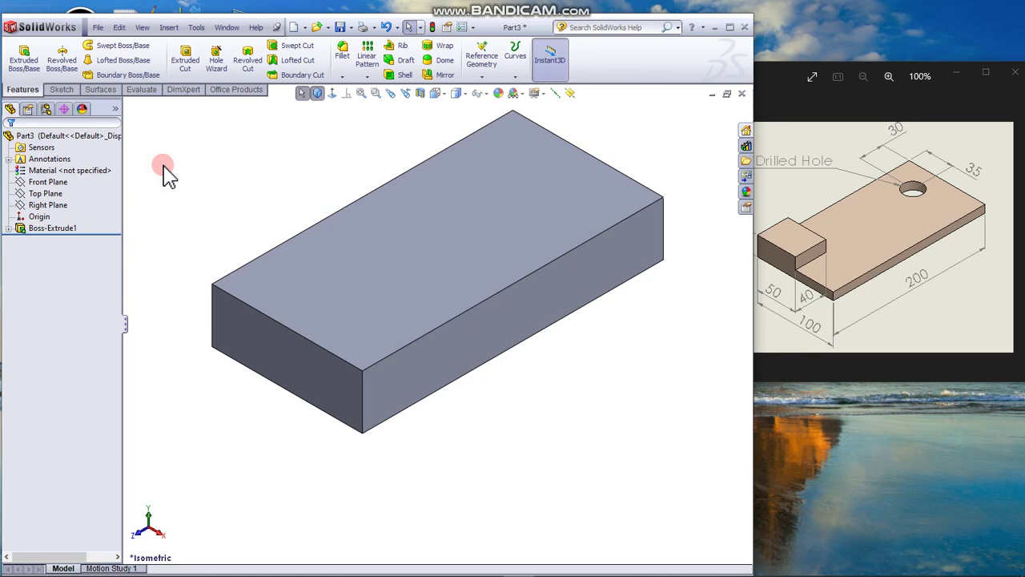
pyautogui.click(346, 285)
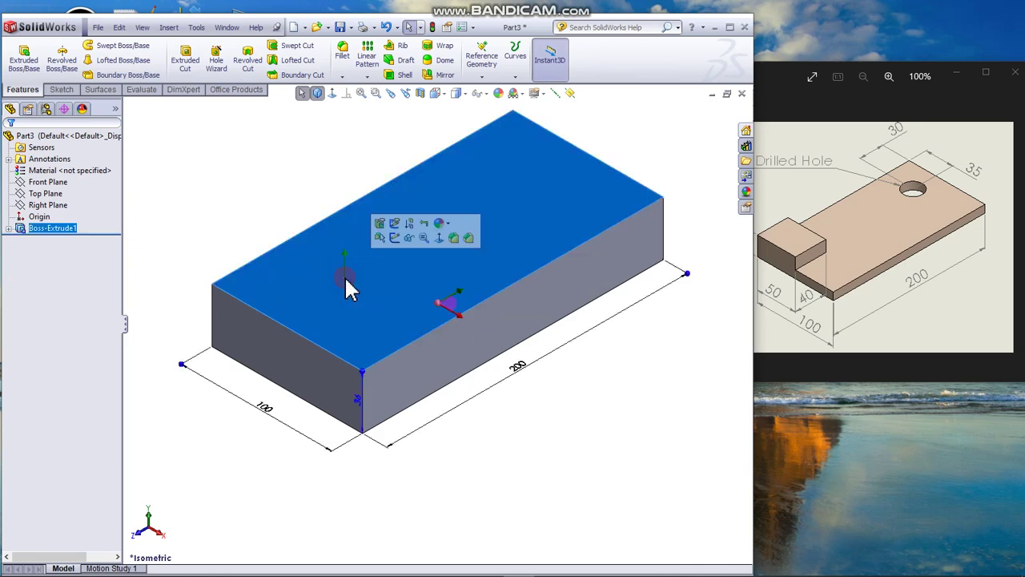
pyautogui.click(395, 238)
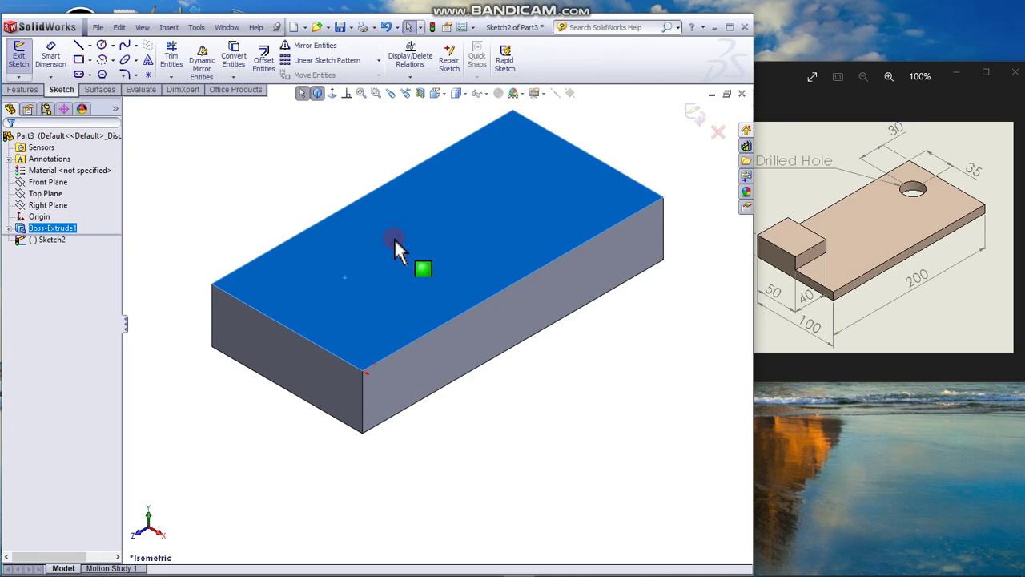
# Draw a corner rectangle on the top face starting at the plate's left end corner.
pyautogui.click(81, 64)
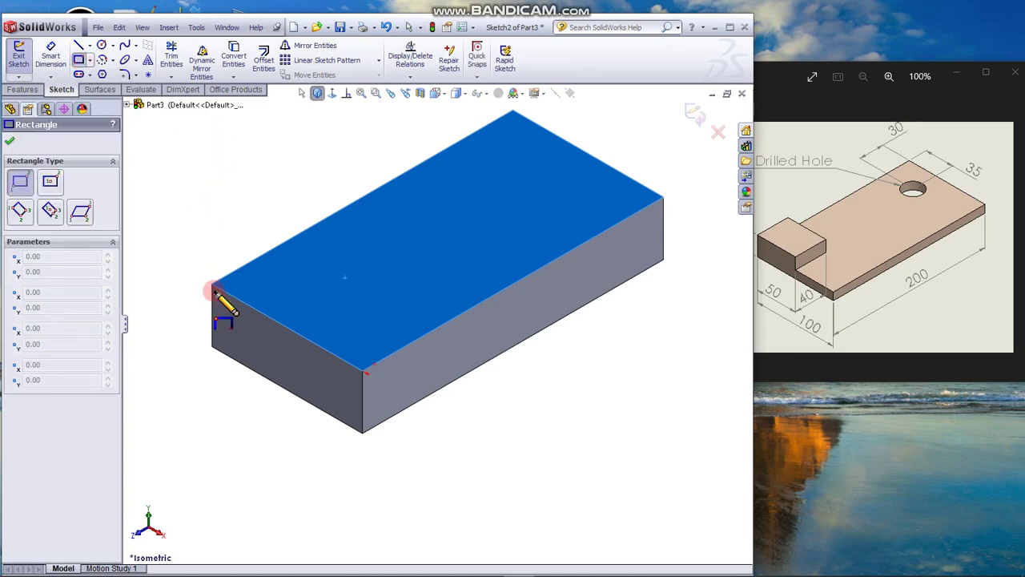
pyautogui.moveTo(211, 283); pyautogui.dragTo(336, 278)
pyautogui.press('Escape')
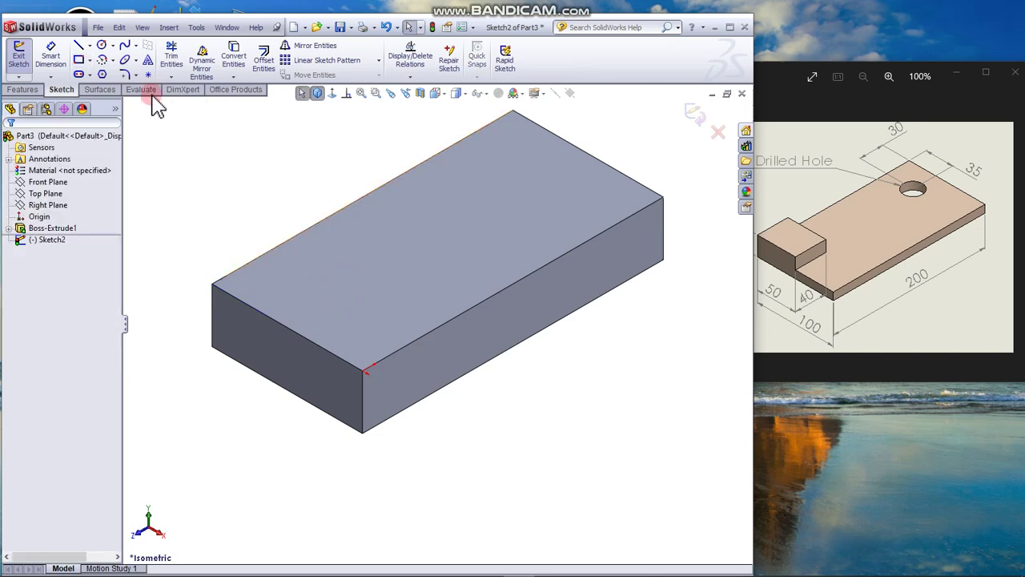
pyautogui.click(80, 60)
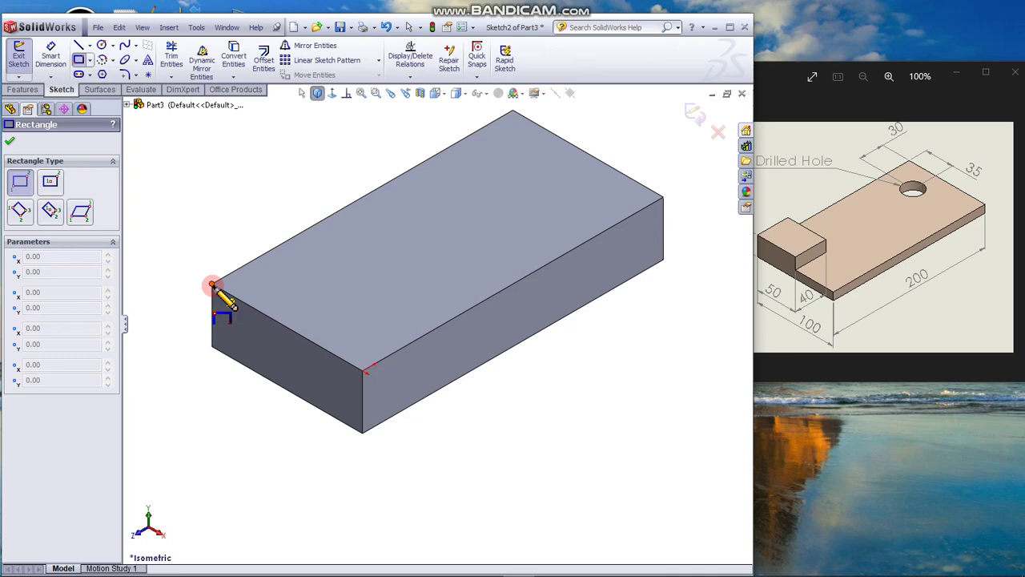
pyautogui.click(213, 287)
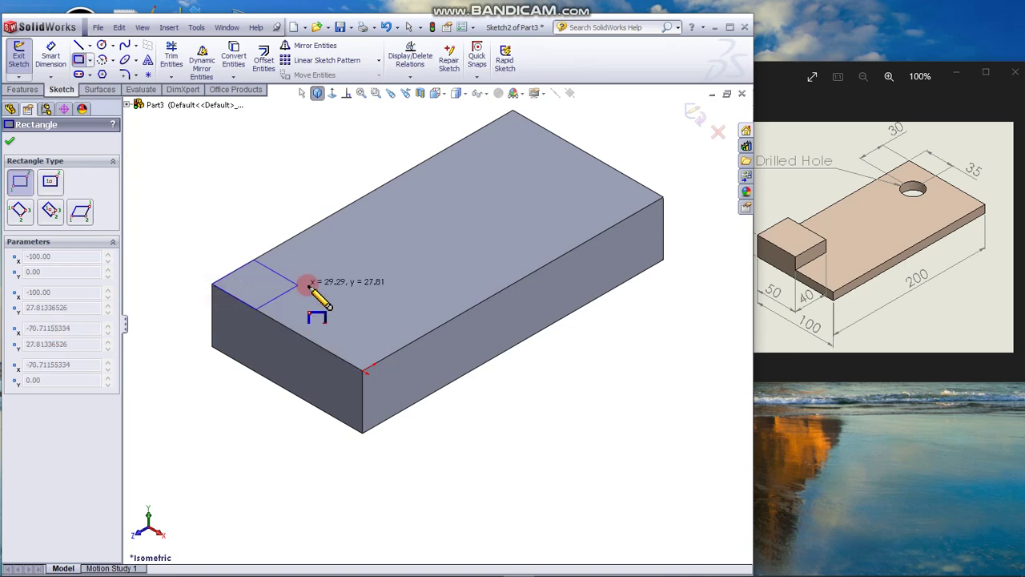
pyautogui.click(359, 264)
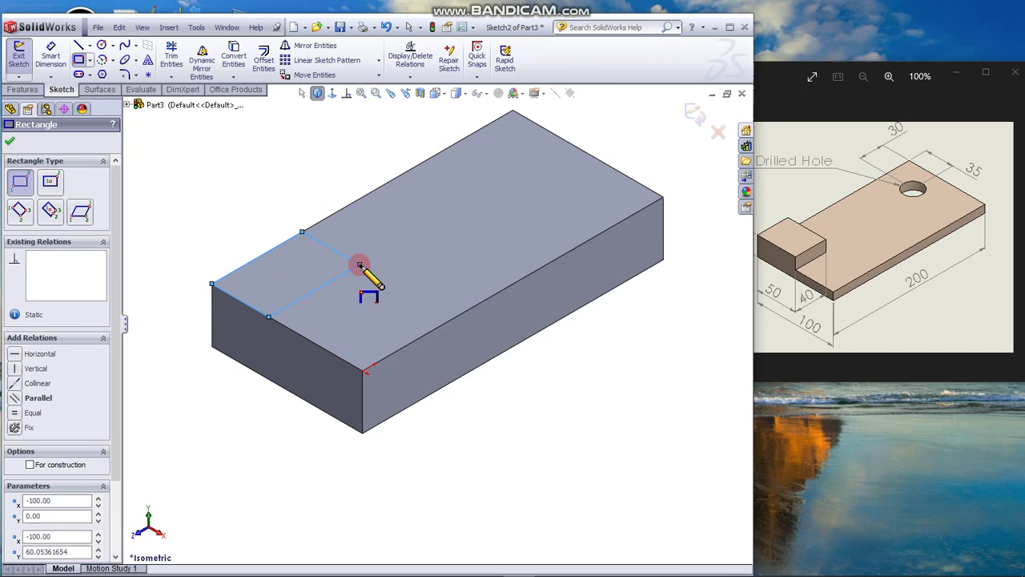
pyautogui.click(9, 141)
pyautogui.click(51, 49)
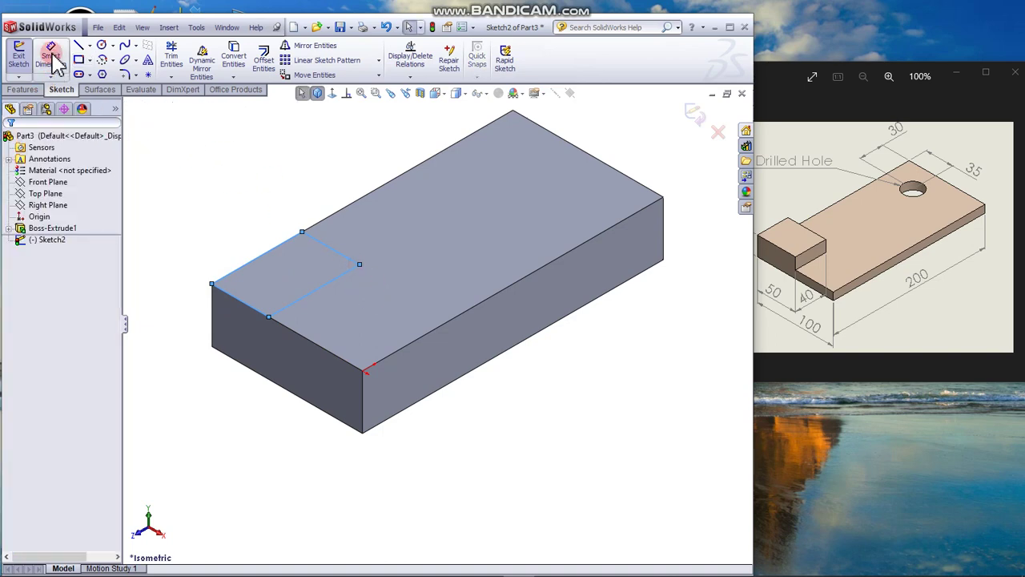
# Dimension the end rectangle 40 mm along its inner edge and 50 mm along the plate end.
pyautogui.click(319, 292)
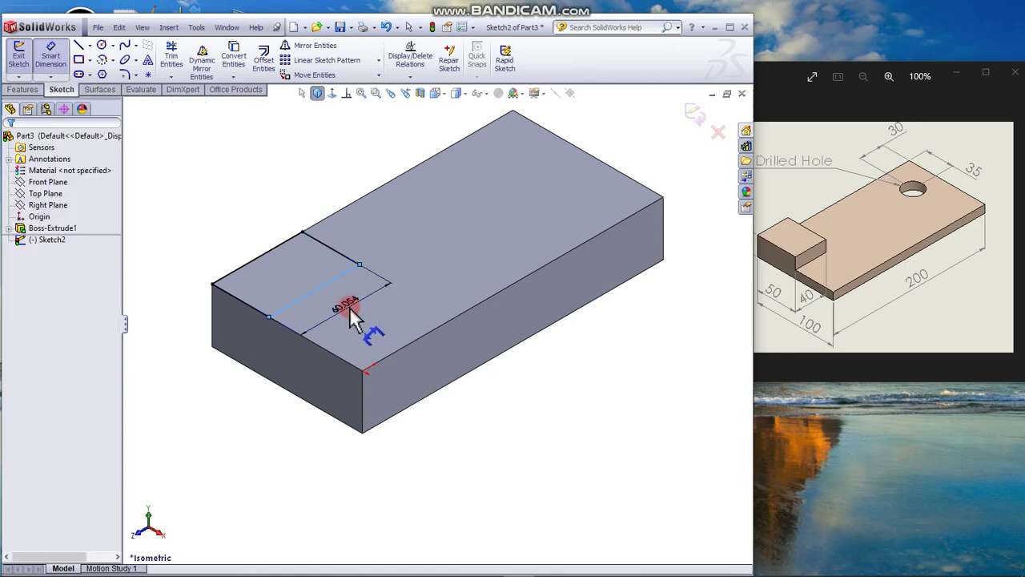
pyautogui.click(352, 315)
pyautogui.write('4')
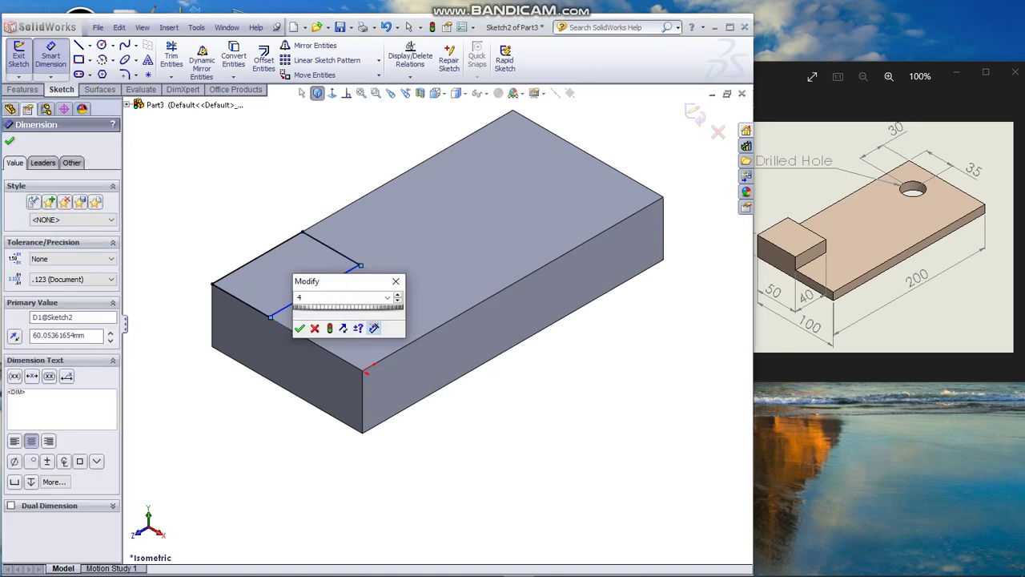
pyautogui.write('0')
pyautogui.press('Return')
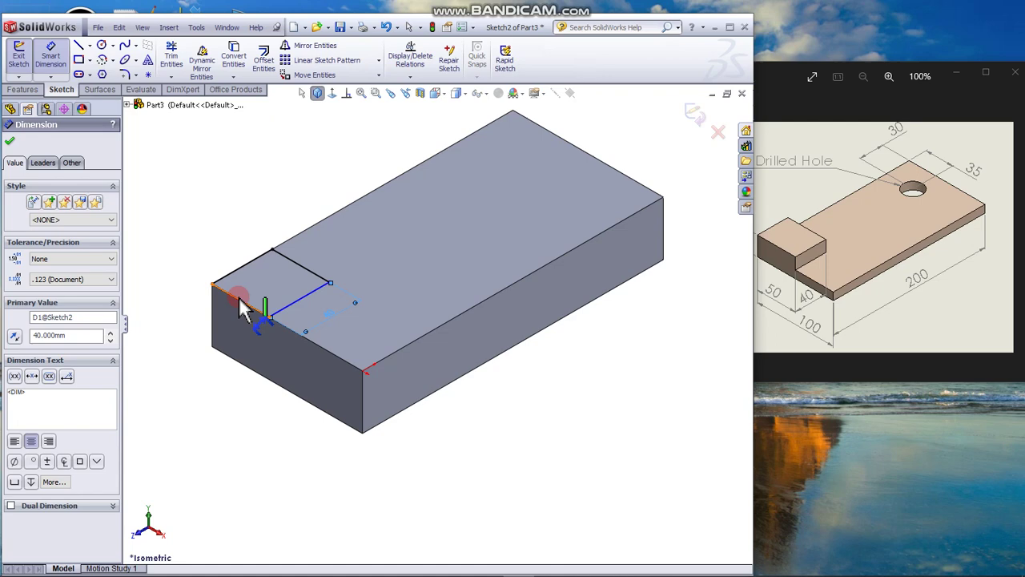
pyautogui.click(216, 327)
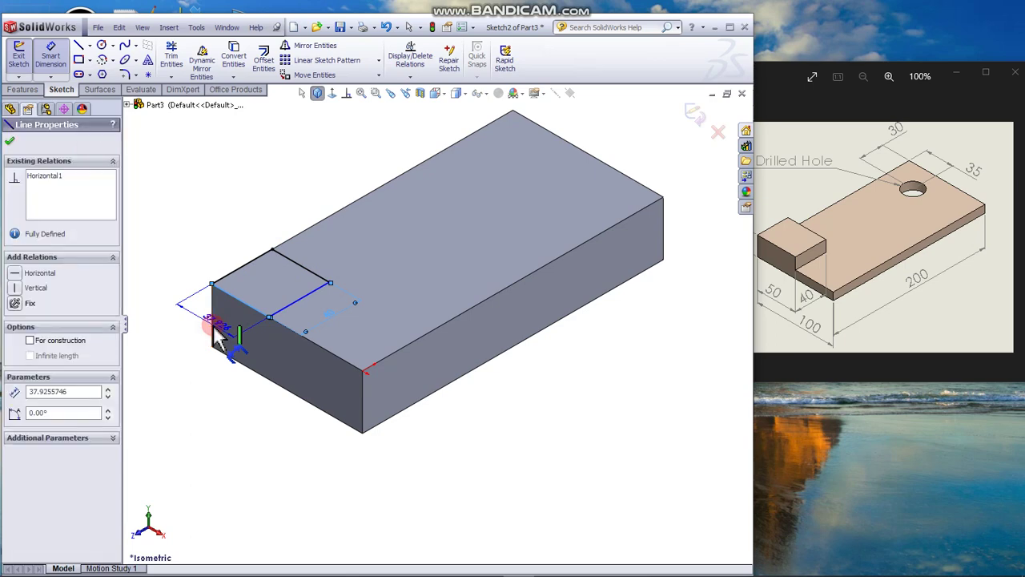
pyautogui.click(202, 332)
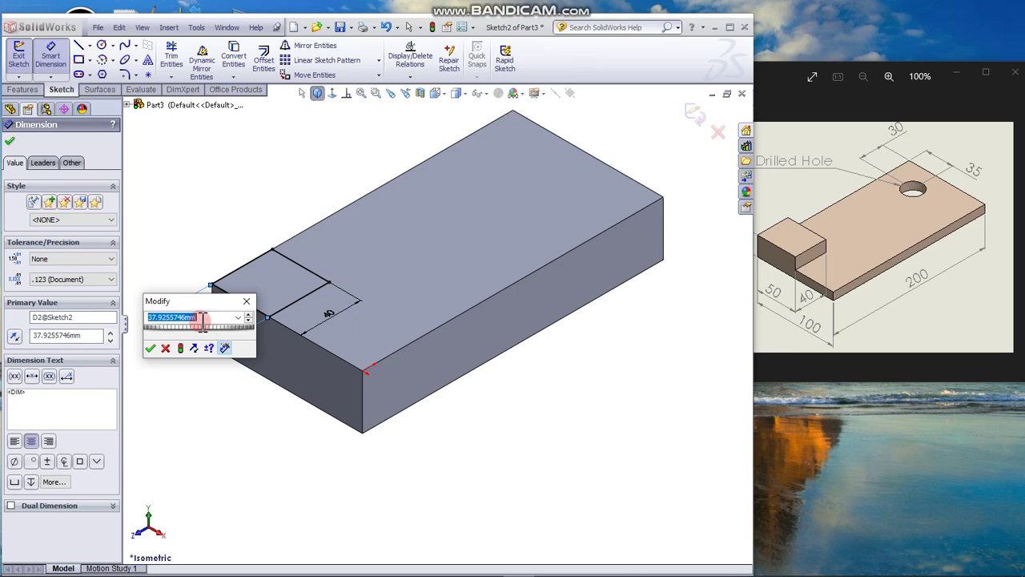
pyautogui.write('50')
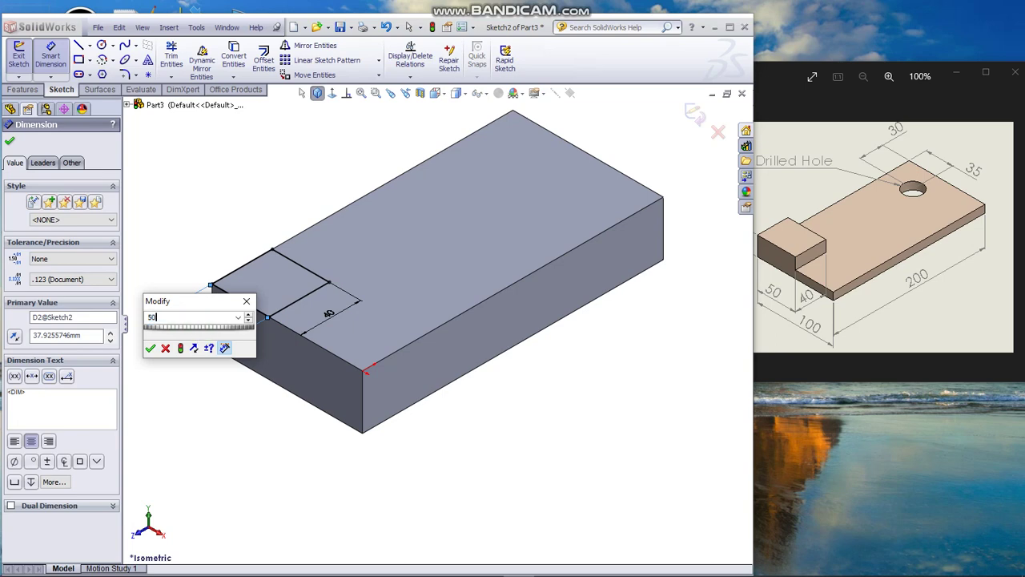
pyautogui.press('Return')
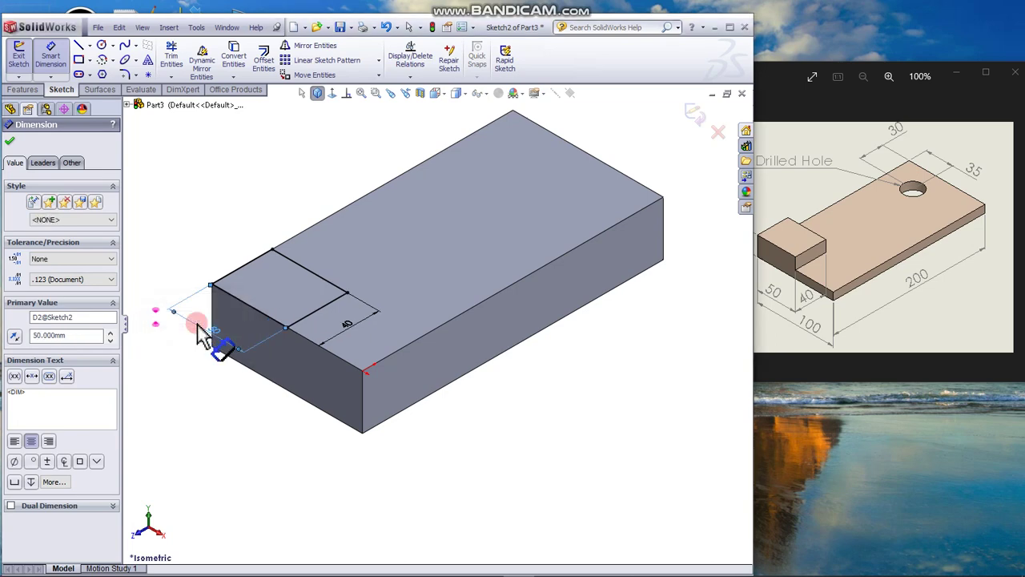
pyautogui.click(10, 144)
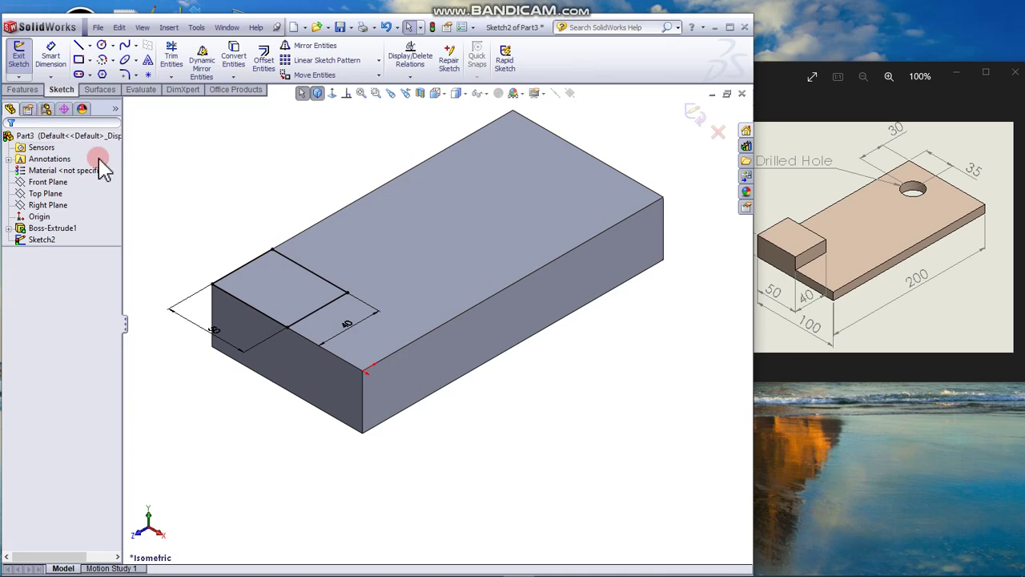
pyautogui.click(24, 90)
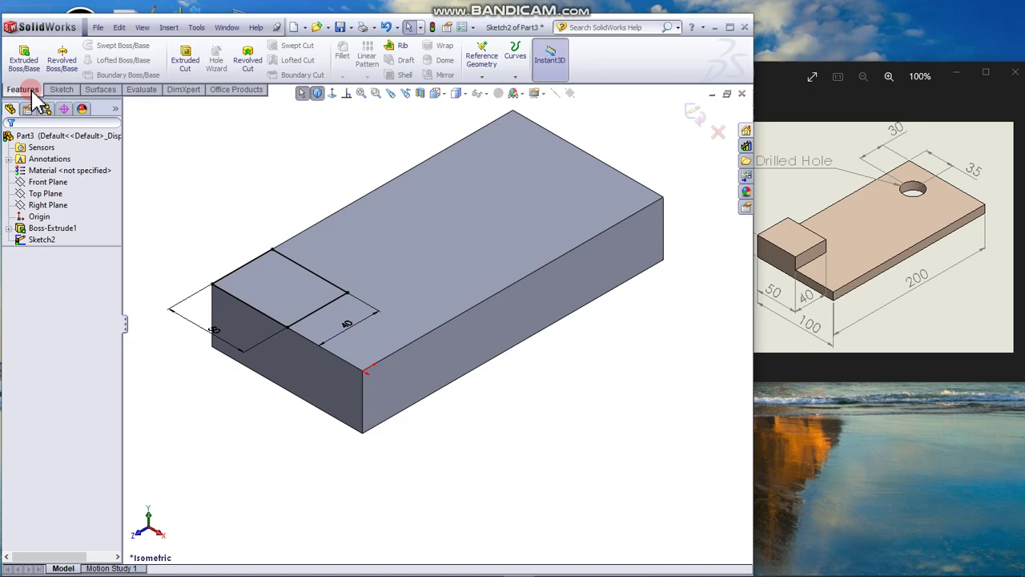
# Extrude the 40 × 50 rectangle 15 mm upward as Boss-Extrude2.
pyautogui.click(24, 63)
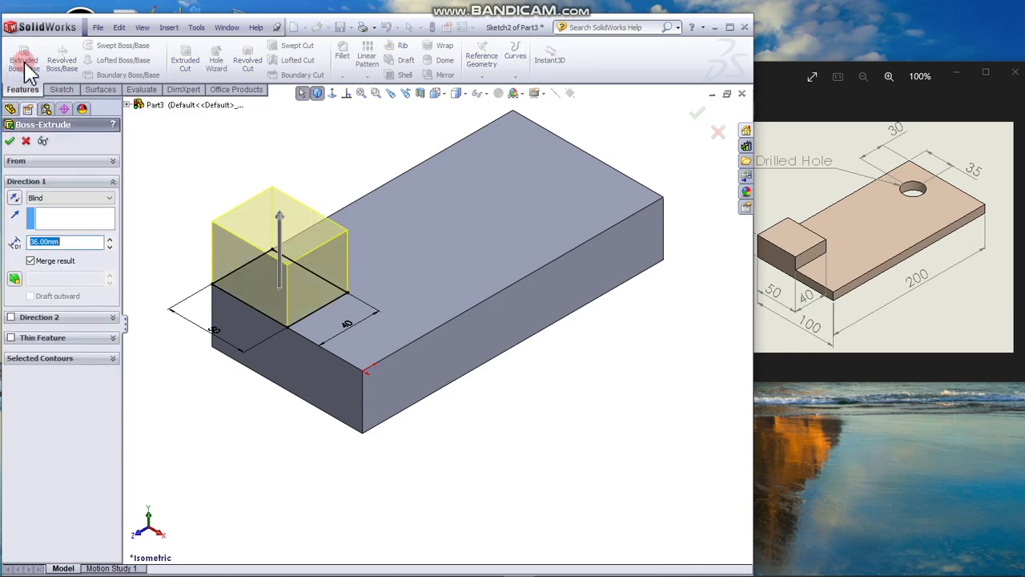
pyautogui.click(74, 244)
pyautogui.doubleClick(74, 244)
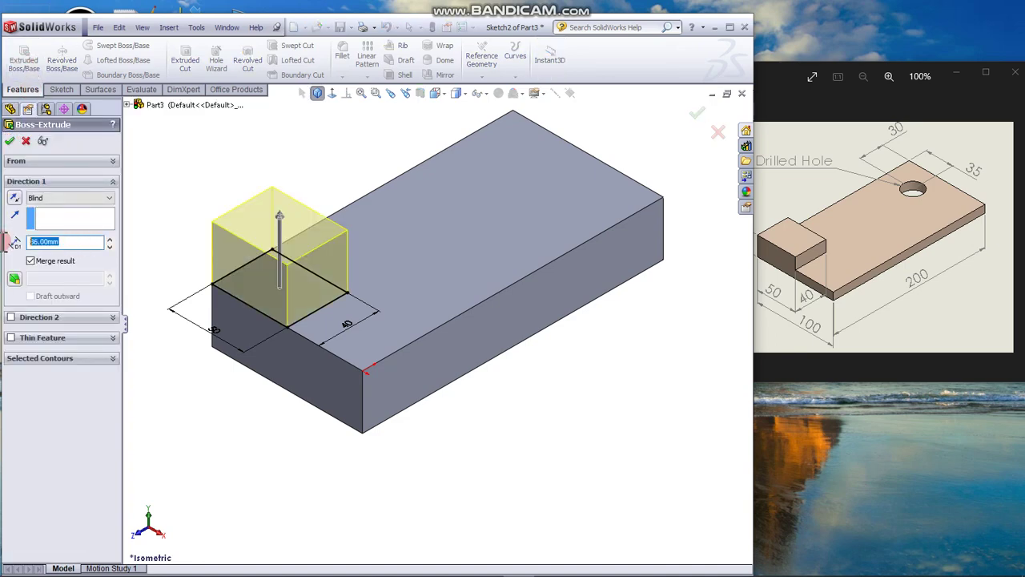
pyautogui.write('15')
pyautogui.press('Return')
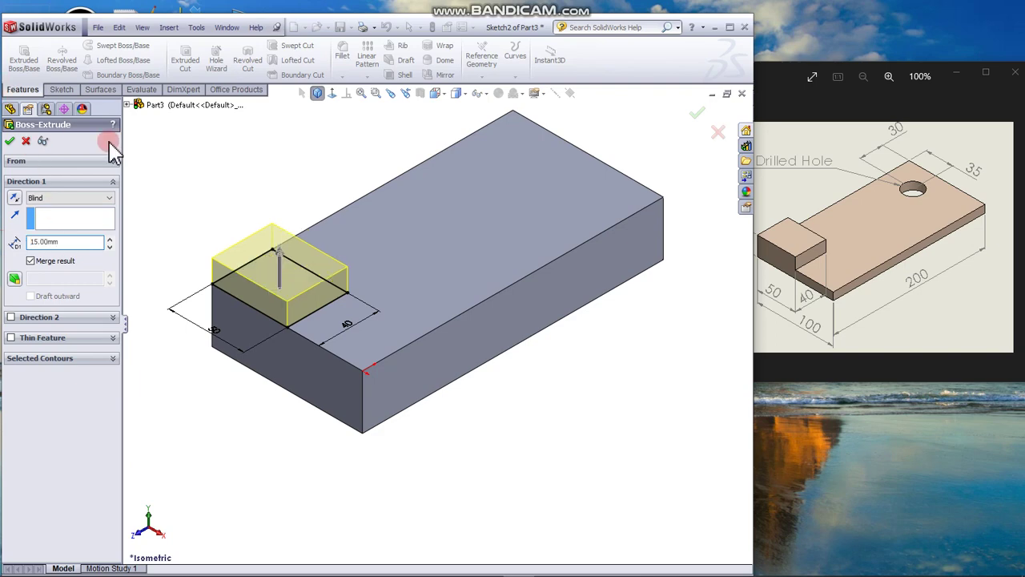
pyautogui.click(10, 143)
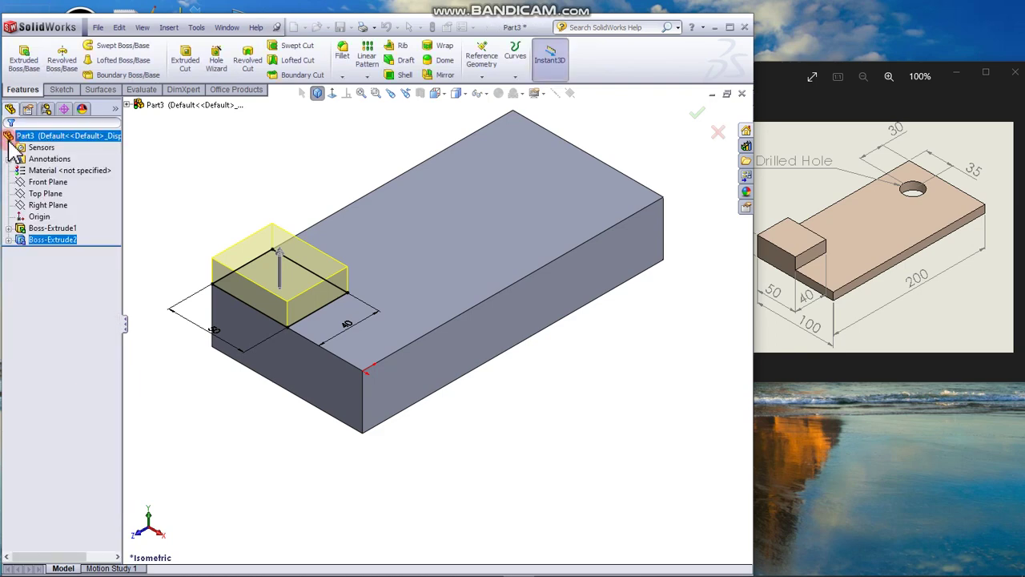
pyautogui.click(258, 170)
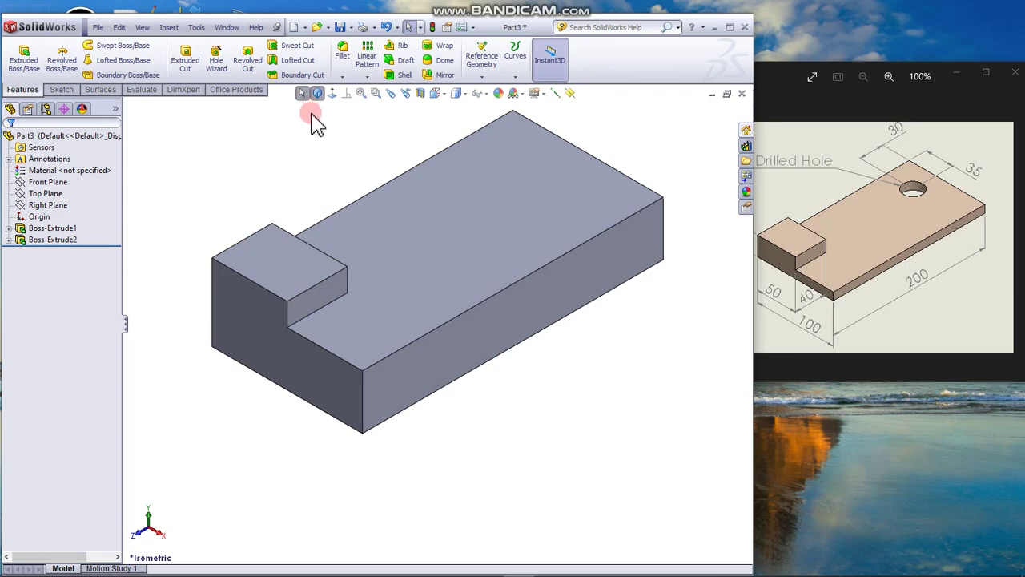
# Start Sketch3 on the plate's top face and draw a circle near the far end.
pyautogui.click(491, 197)
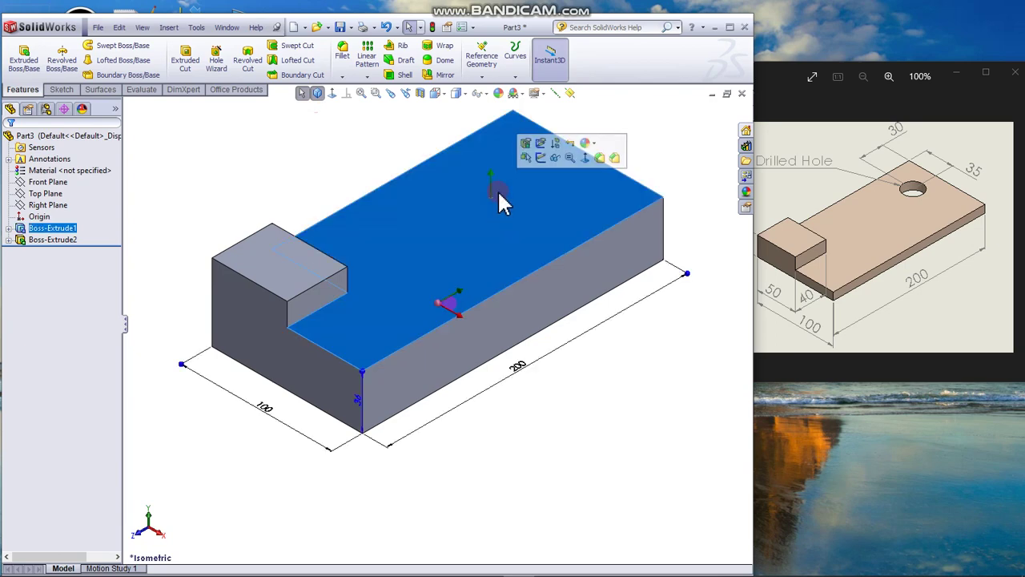
pyautogui.click(542, 158)
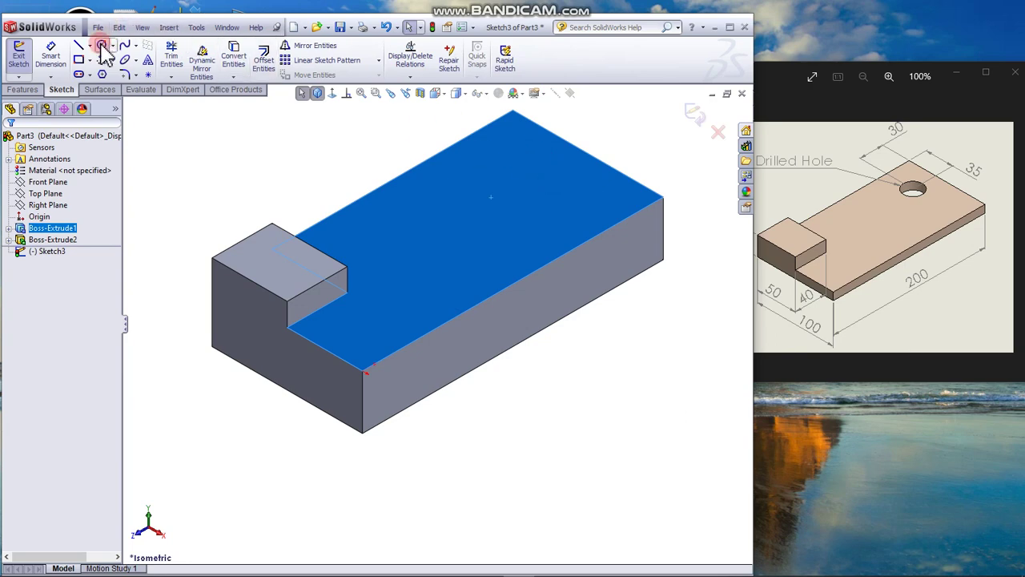
pyautogui.click(101, 46)
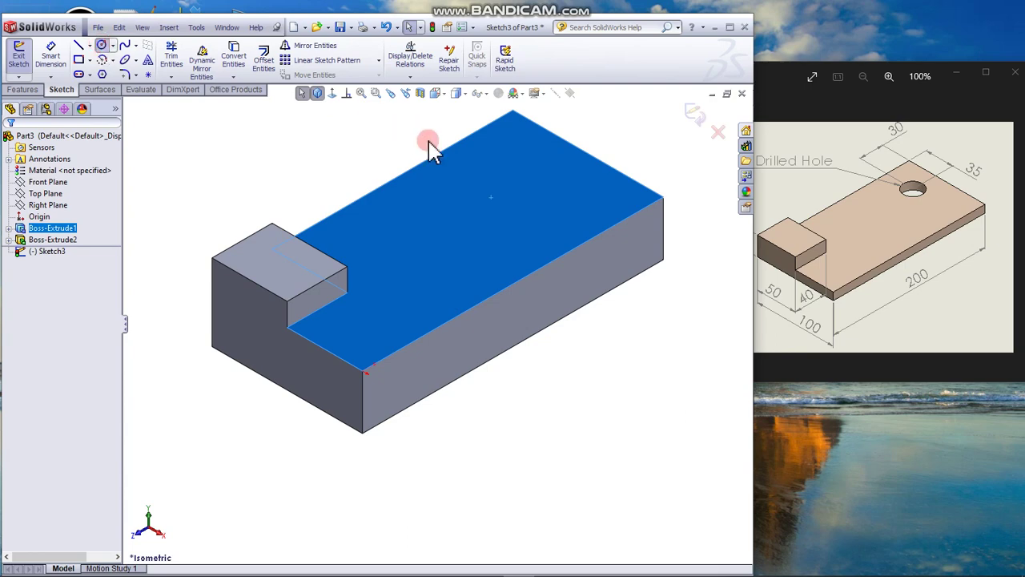
pyautogui.click(493, 160)
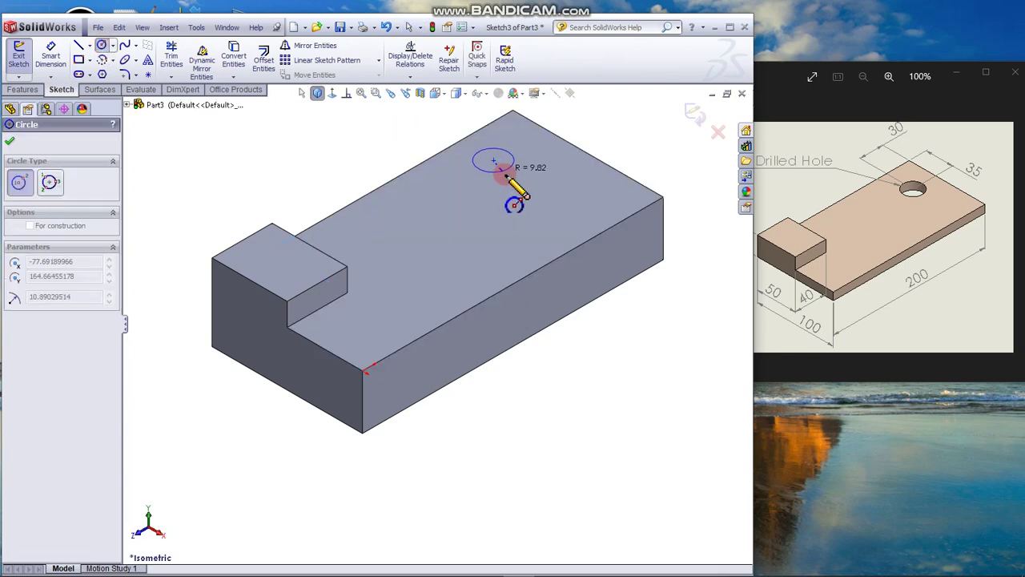
pyautogui.click(505, 174)
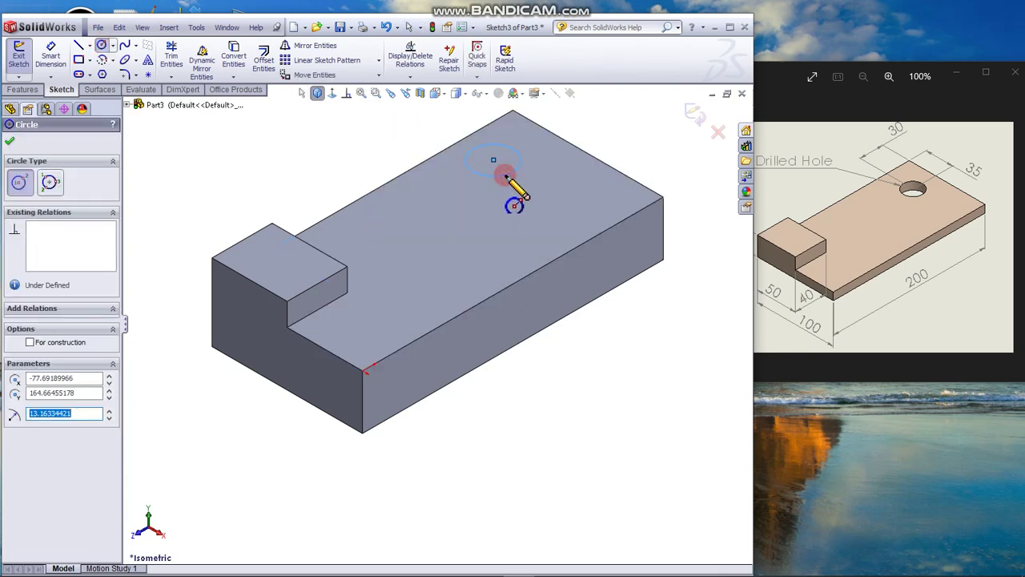
pyautogui.click(50, 60)
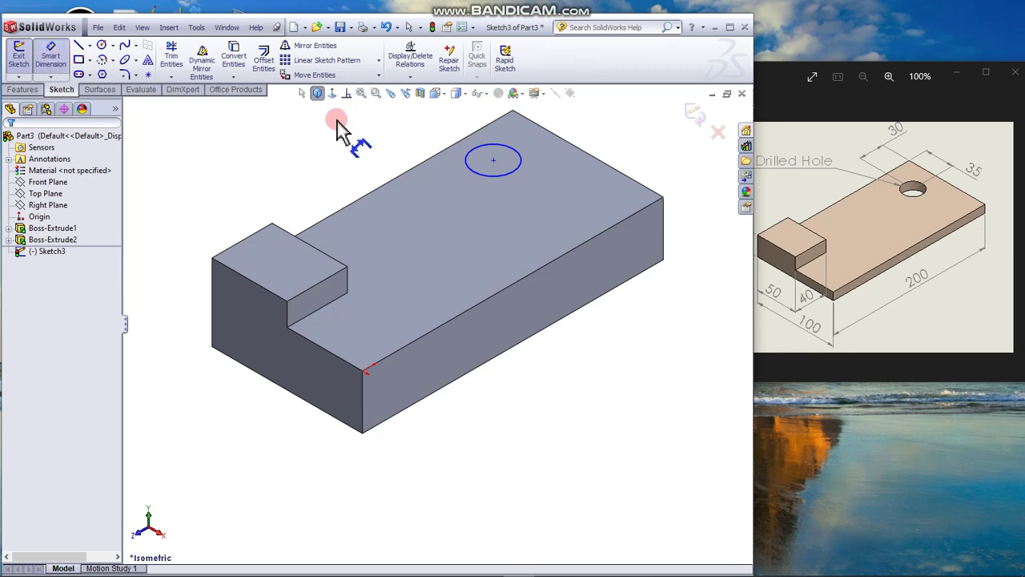
# Give the hole circle an 18 mm diameter dimension.
pyautogui.click(523, 161)
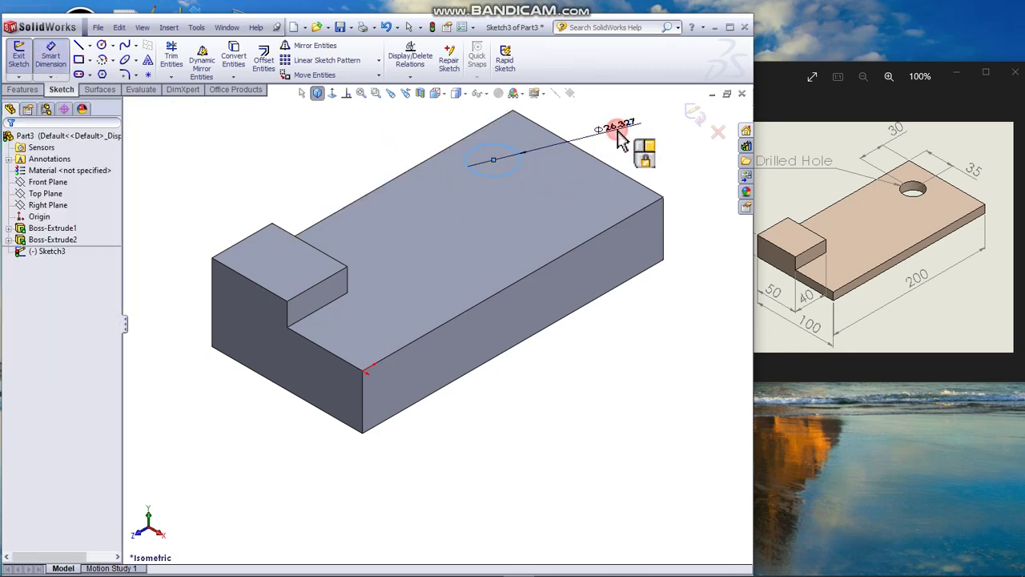
pyautogui.click(614, 140)
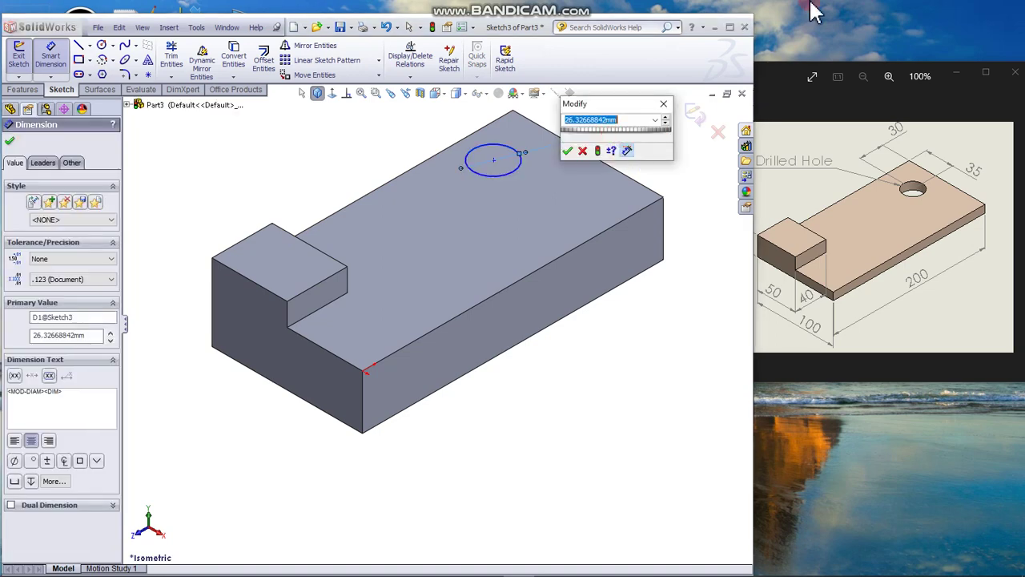
pyautogui.write('18')
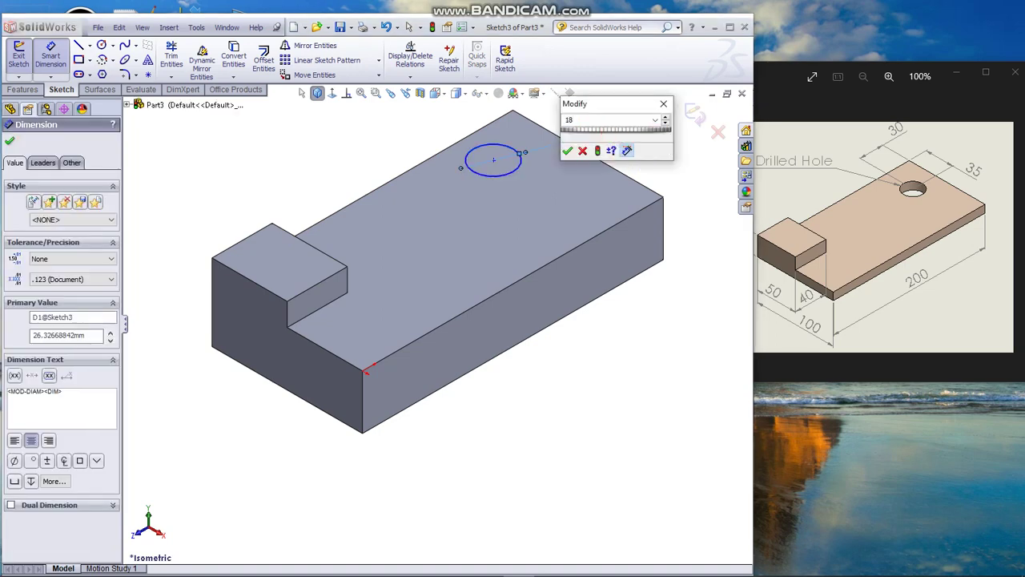
pyautogui.press('Escape')
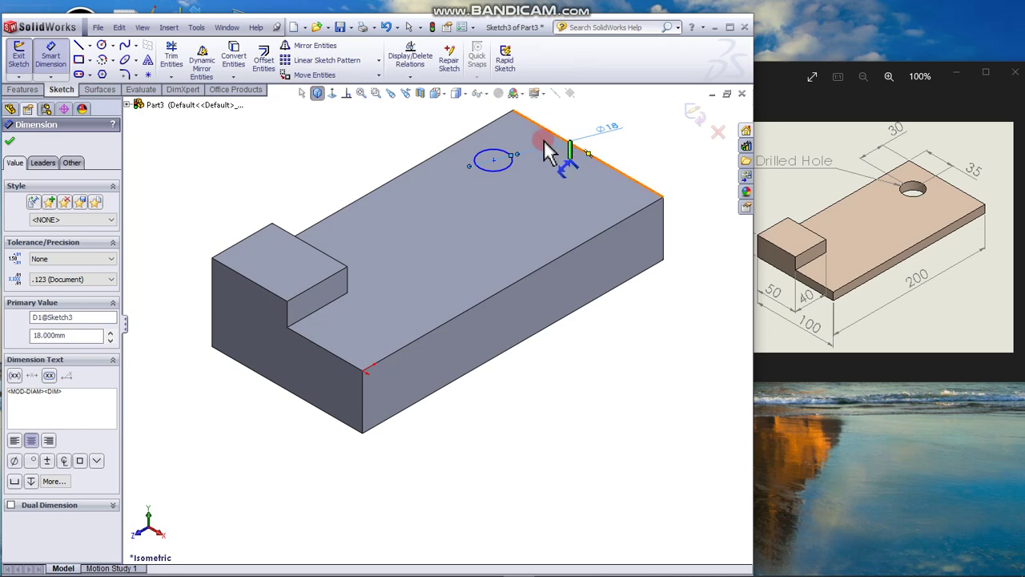
# Dimension the hole centre 30 mm from the plate's short far-end top edge.
pyautogui.click(492, 162)
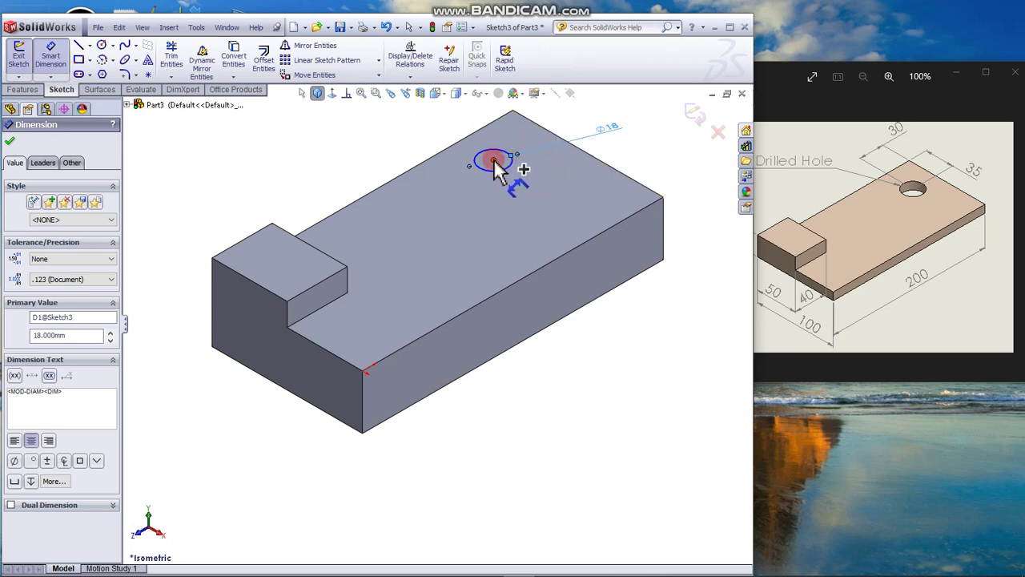
pyautogui.click(541, 126)
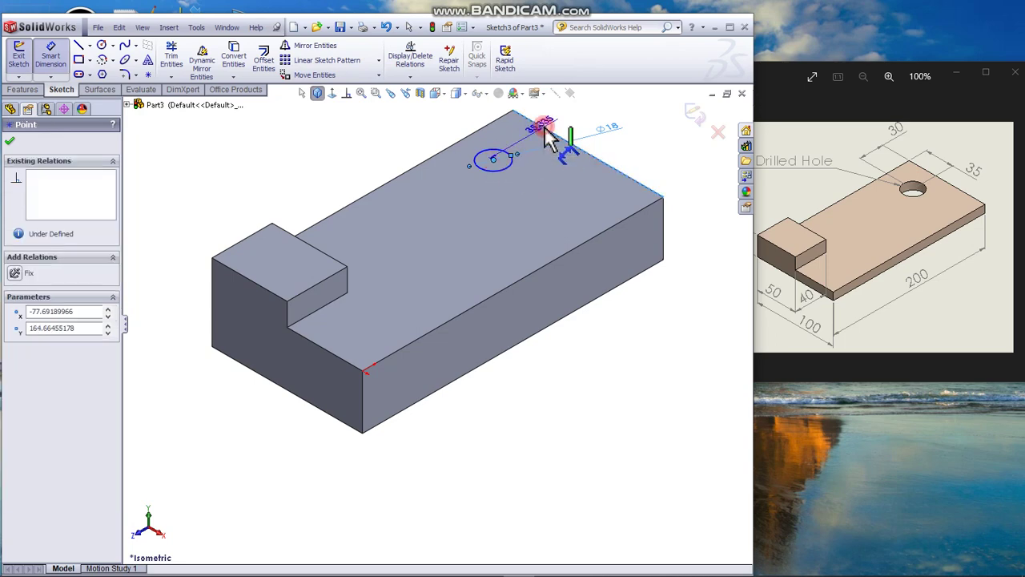
pyautogui.click(458, 114)
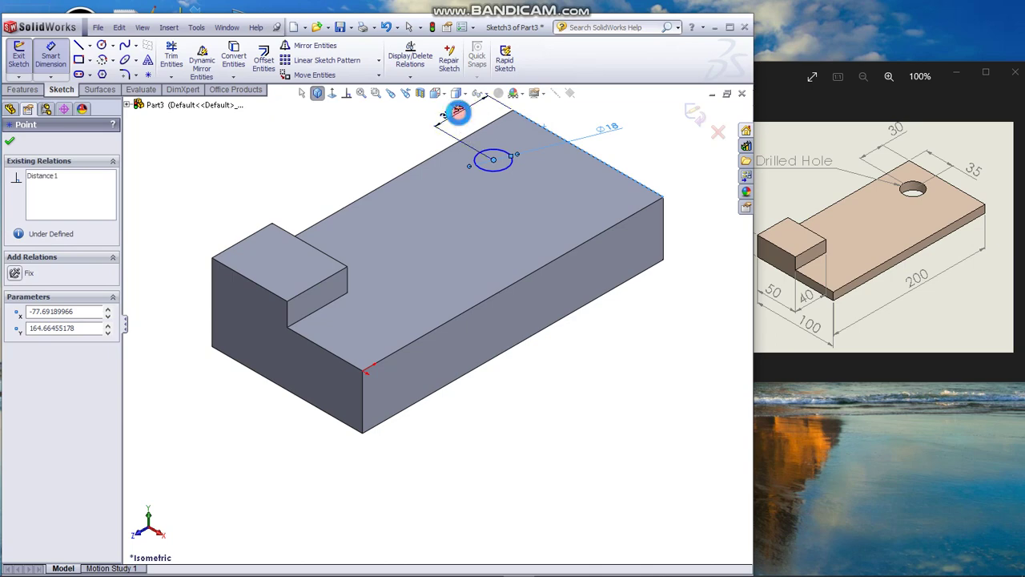
pyautogui.click(343, 231)
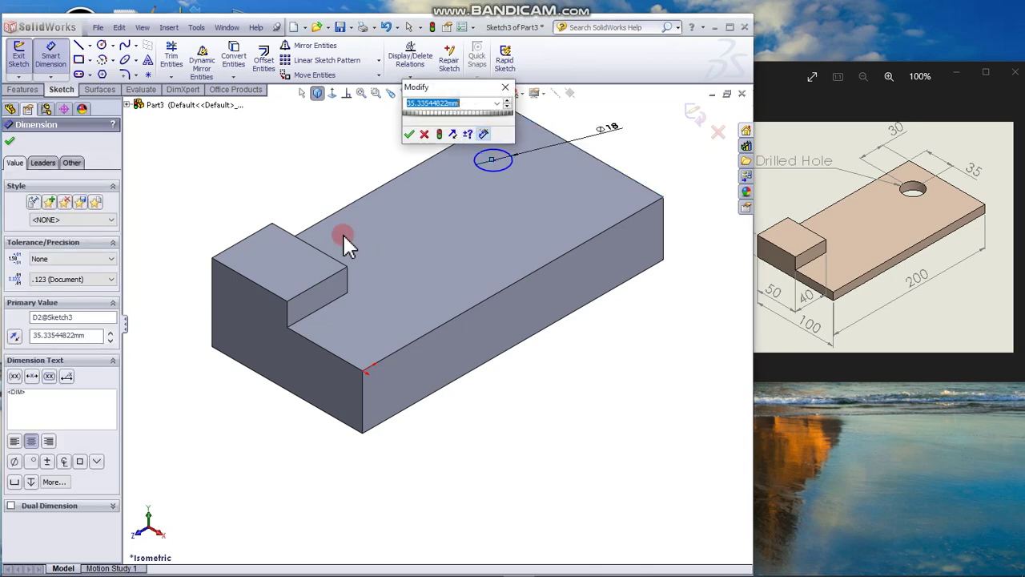
pyautogui.write('30')
pyautogui.press('Return')
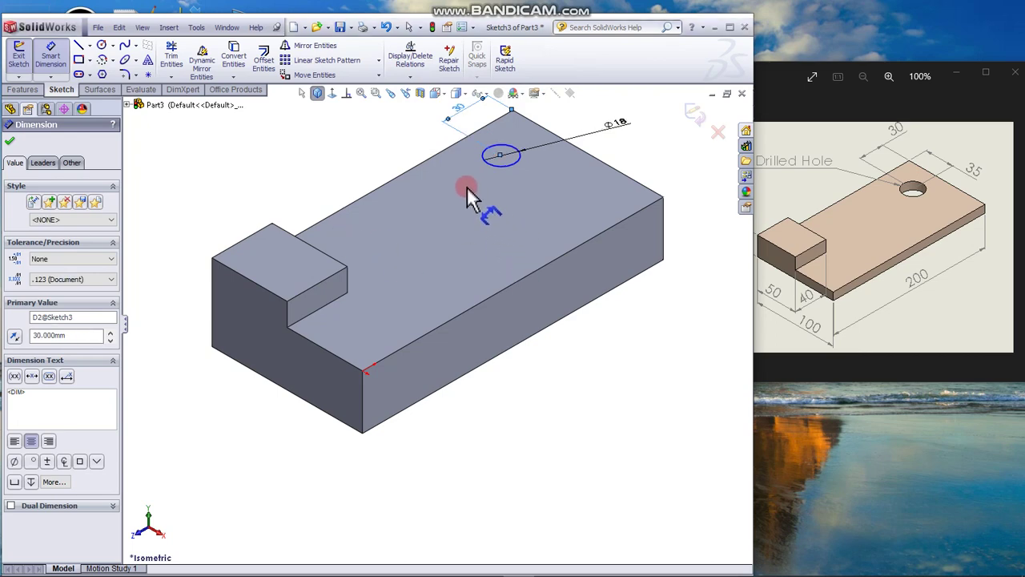
# Dimension the hole centre 35 mm from the plate's long back top edge.
pyautogui.press('Escape')
pyautogui.click(499, 156)
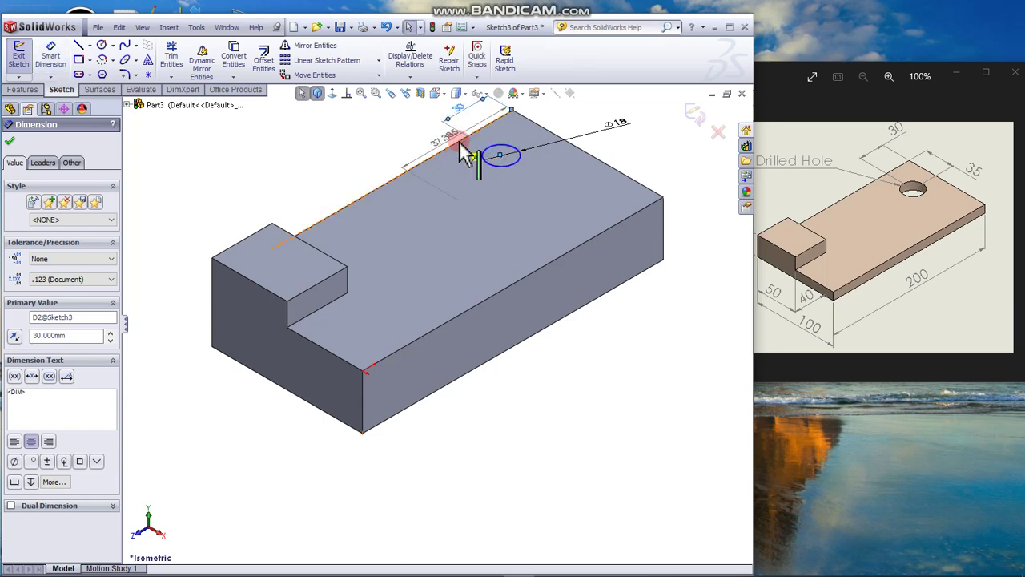
pyautogui.click(489, 183)
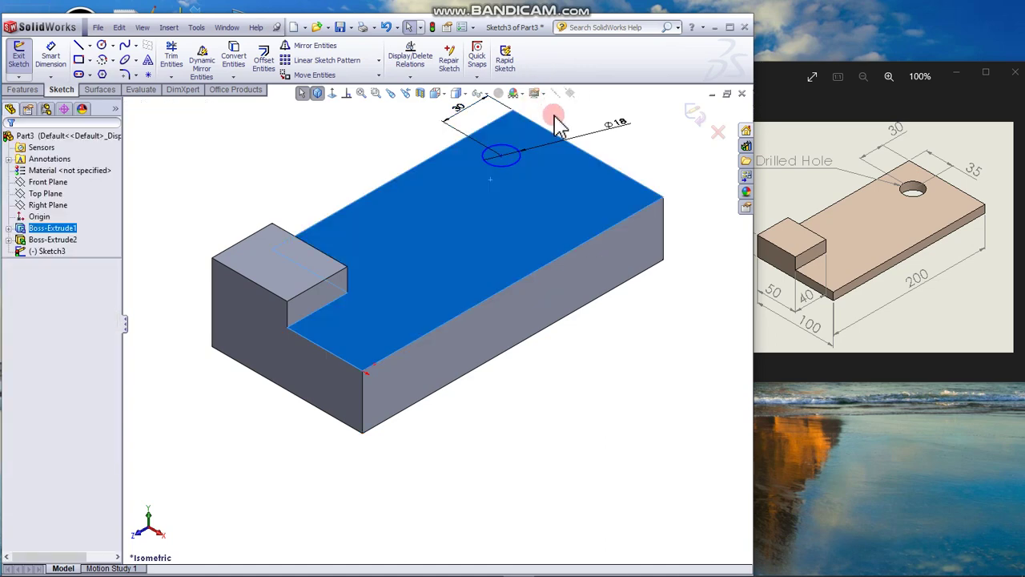
pyautogui.click(49, 62)
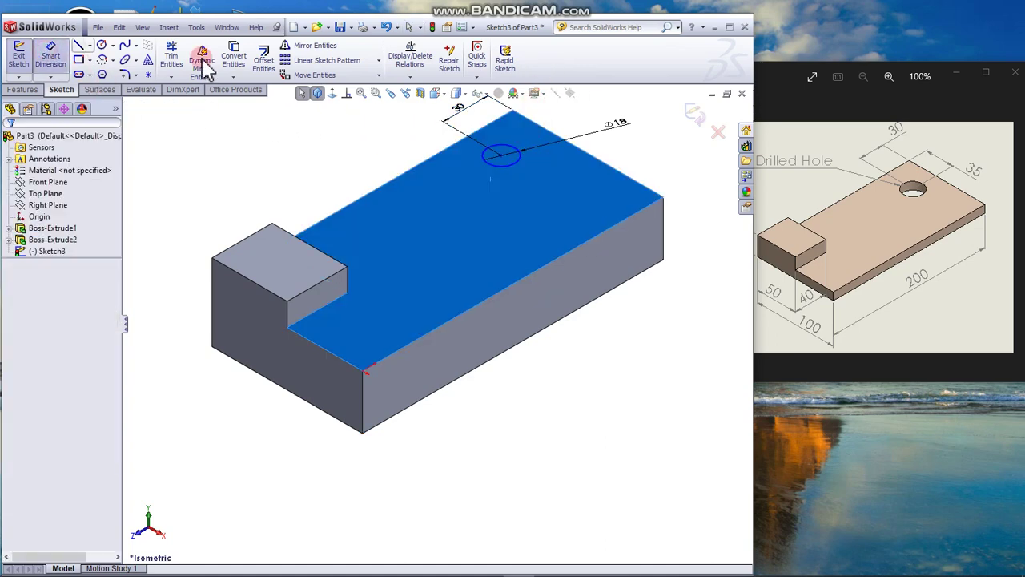
pyautogui.click(498, 155)
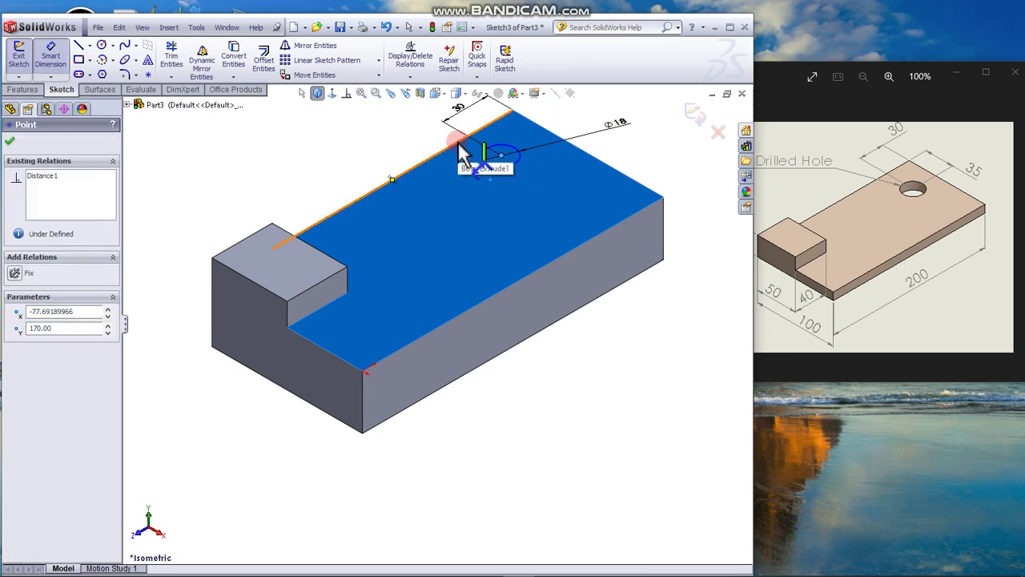
pyautogui.click(461, 150)
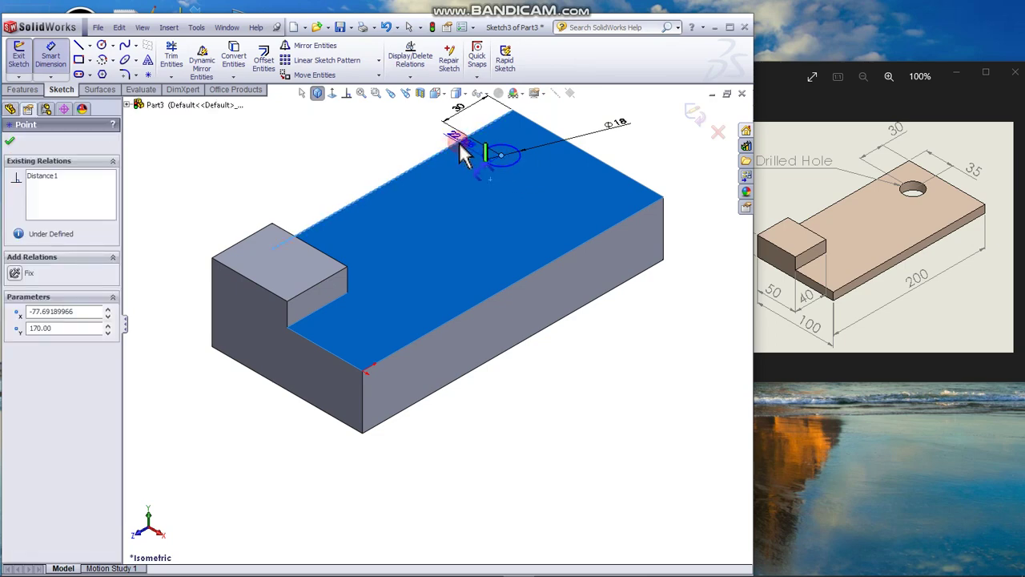
pyautogui.click(563, 113)
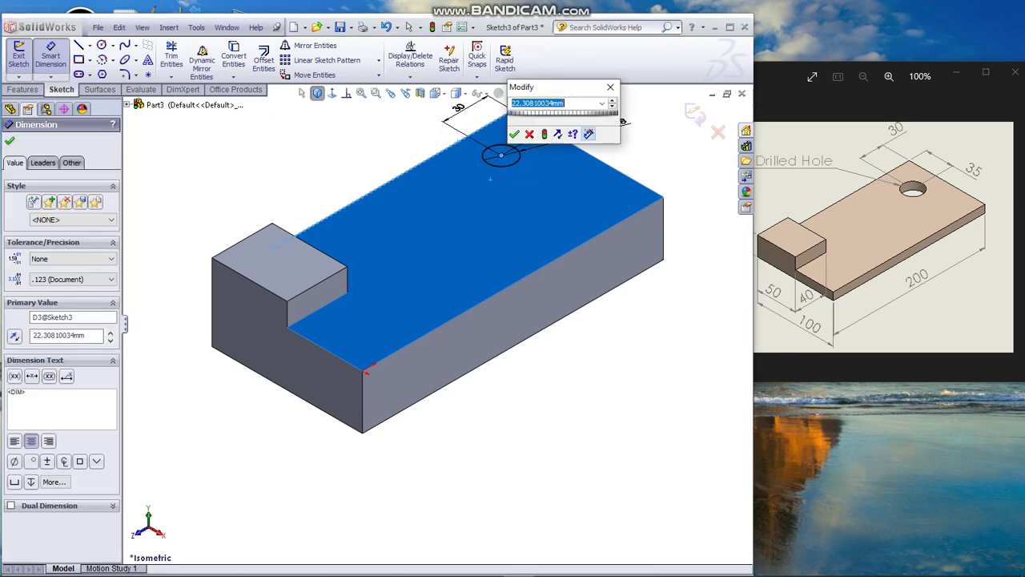
pyautogui.write('35')
pyautogui.click(611, 86)
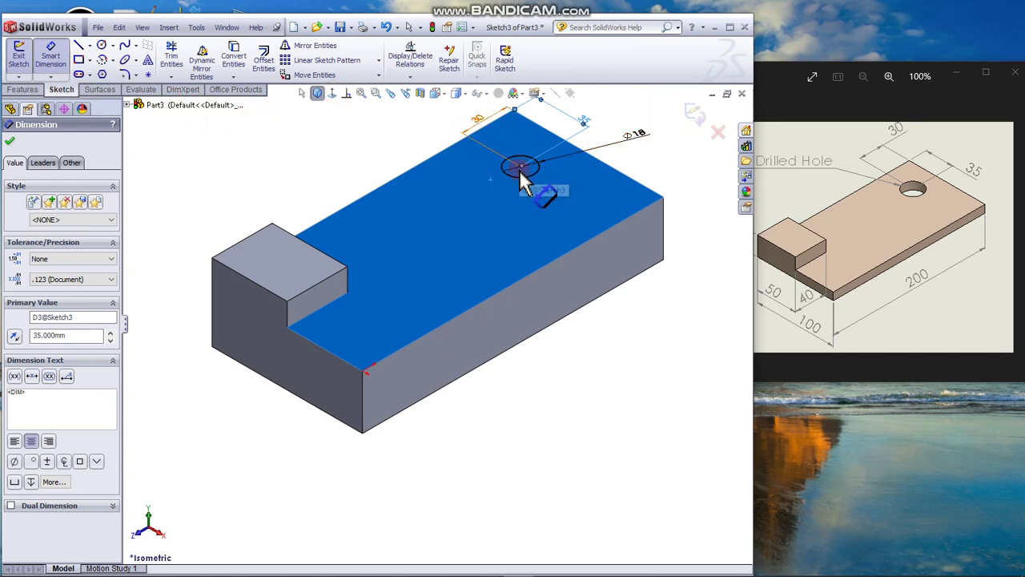
pyautogui.click(174, 134)
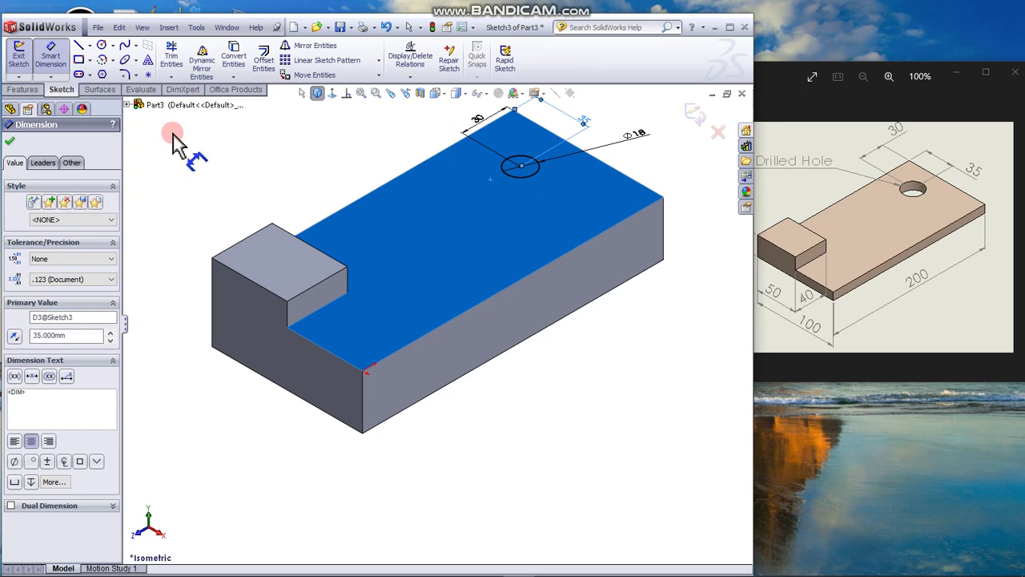
pyautogui.click(10, 141)
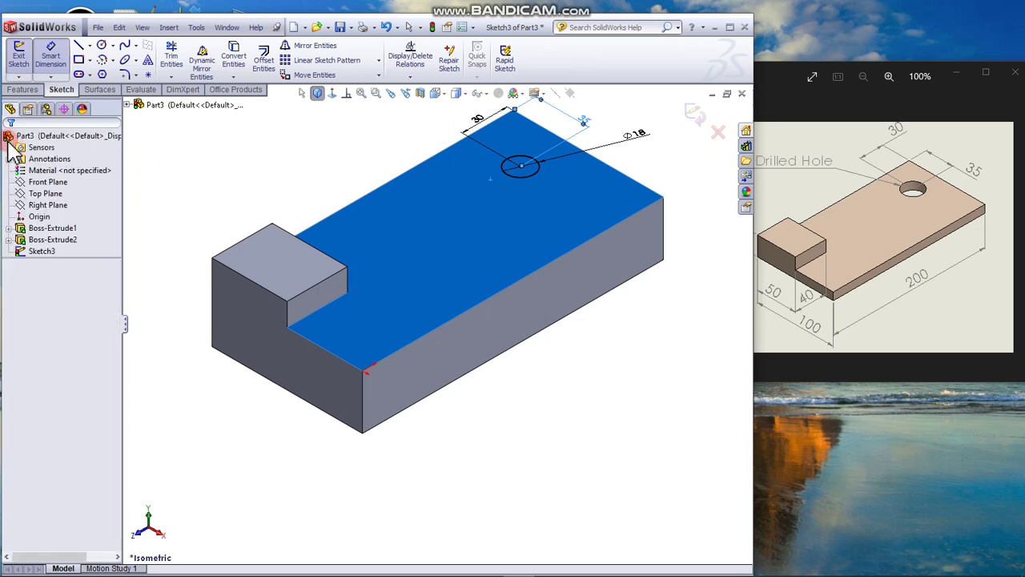
# Cut the hole sketch through the plate with a Through All extruded cut.
pyautogui.click(24, 91)
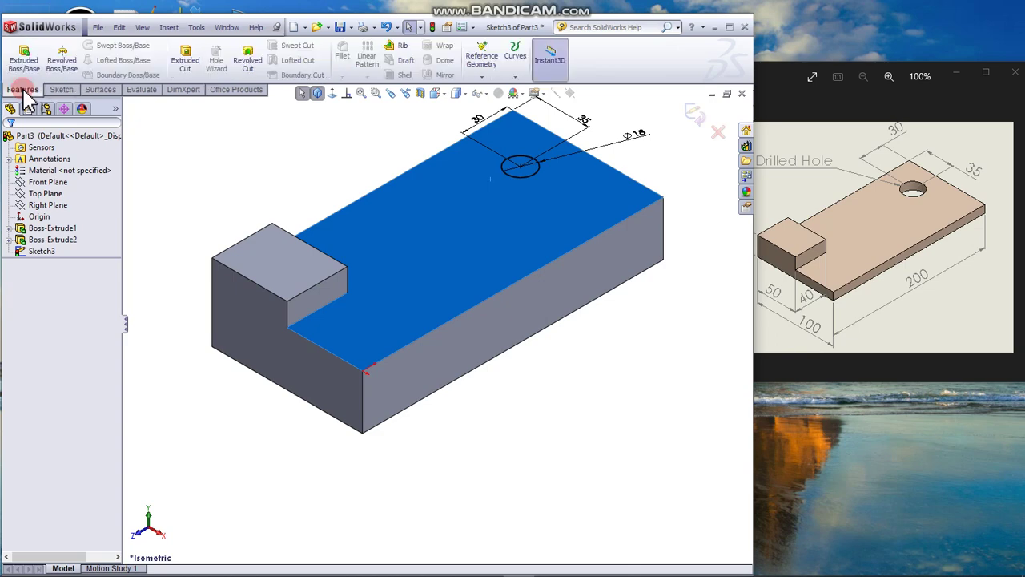
pyautogui.click(184, 52)
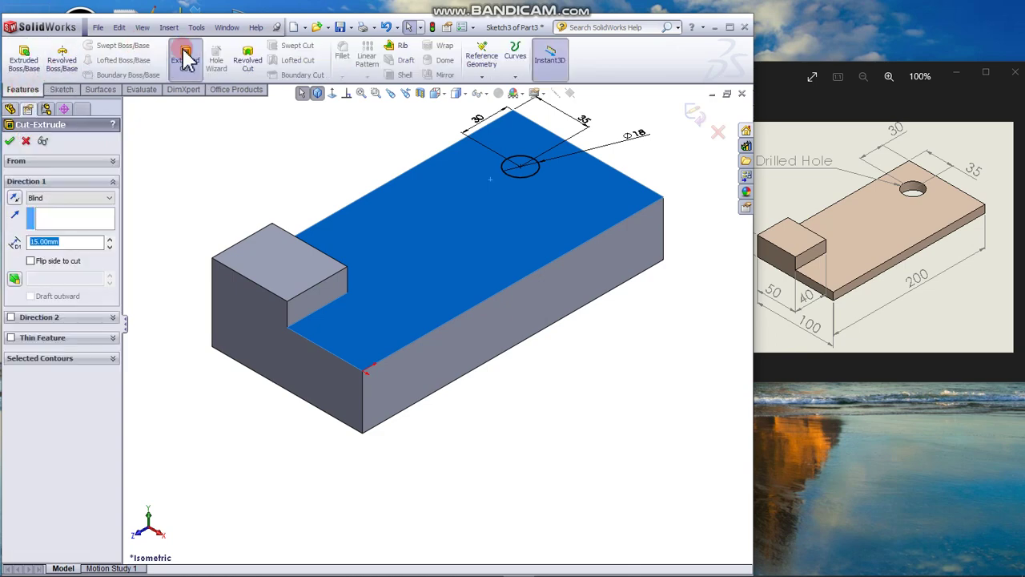
pyautogui.moveTo(522, 215); pyautogui.dragTo(558, 393)
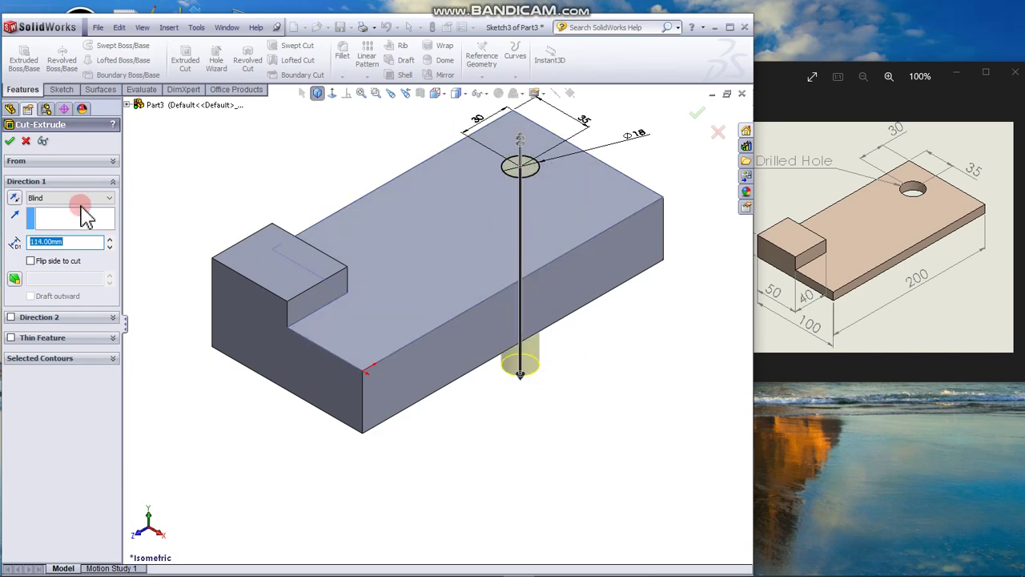
pyautogui.click(110, 199)
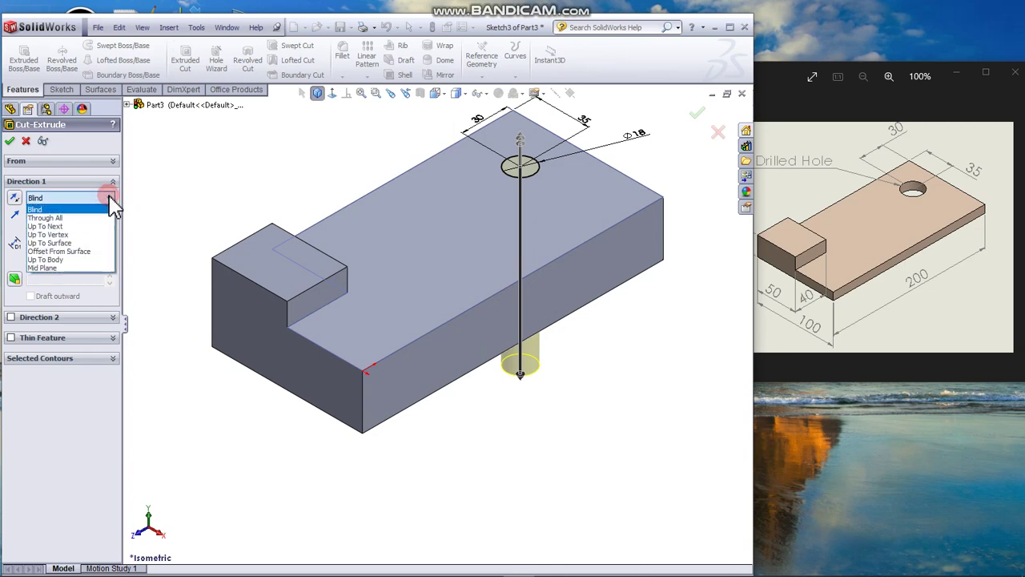
pyautogui.click(71, 218)
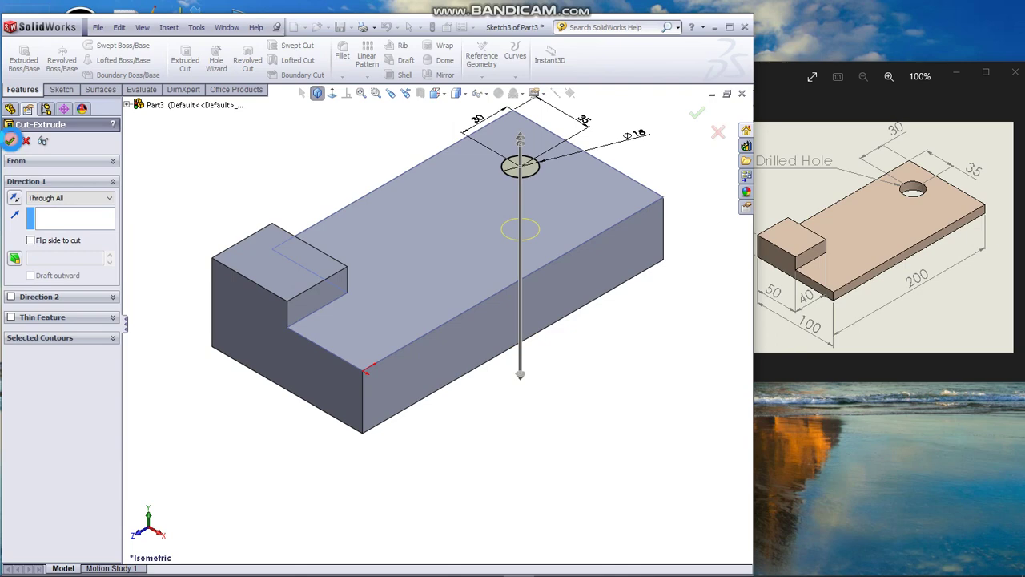
pyautogui.click(10, 141)
pyautogui.click(292, 146)
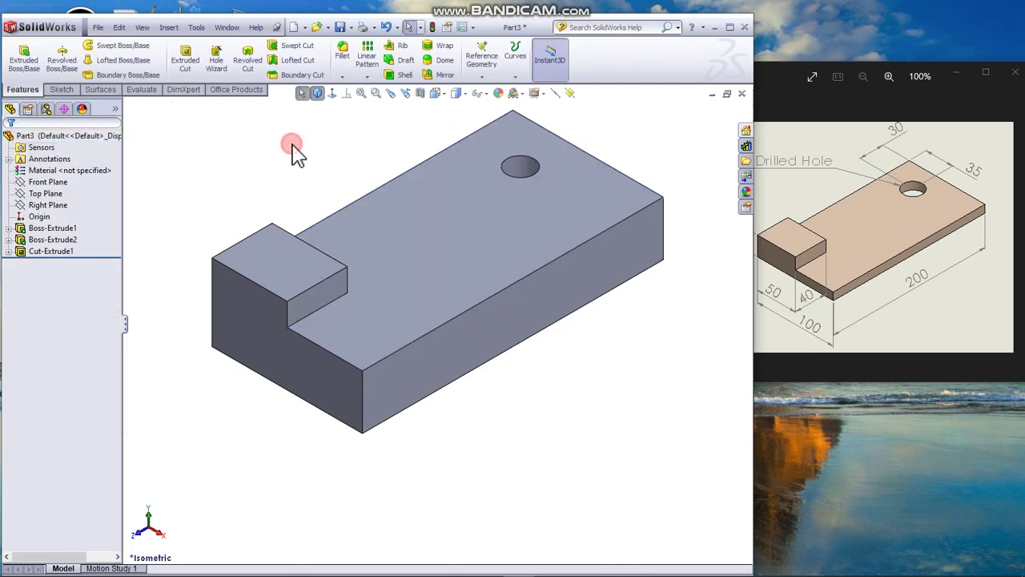
pyautogui.moveTo(295, 150); pyautogui.dragTo(595, 413)
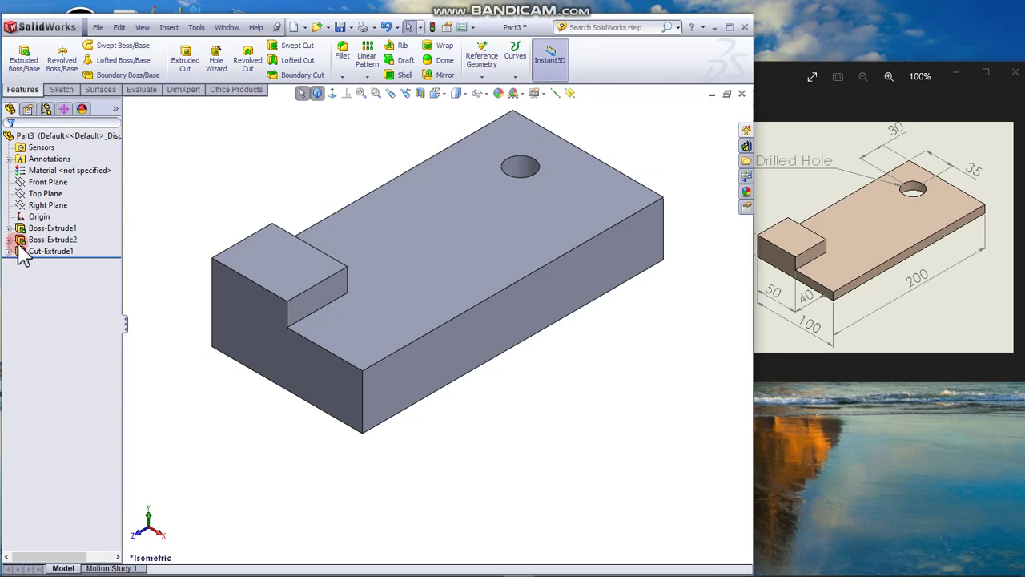
# Edit Boss-Extrude1 and change its depth from 36 mm to 10 mm.
pyautogui.click(47, 242)
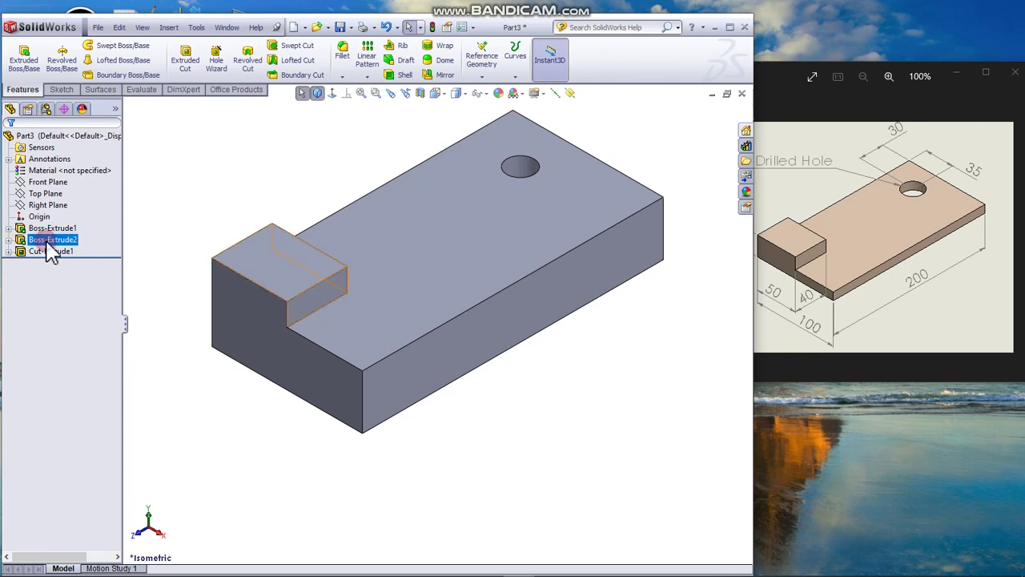
pyautogui.rightClick(50, 249)
pyautogui.click(187, 195)
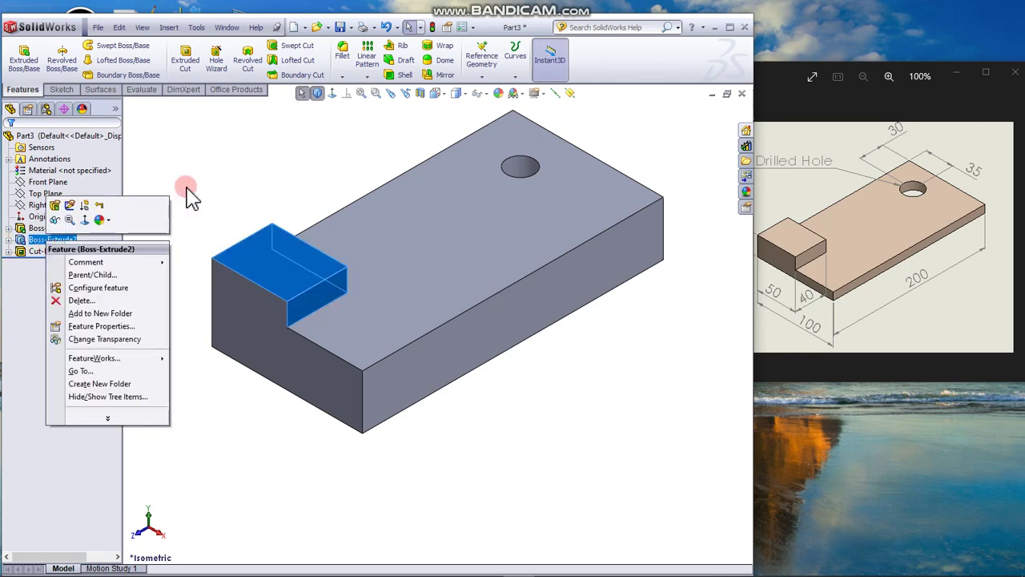
pyautogui.click(37, 217)
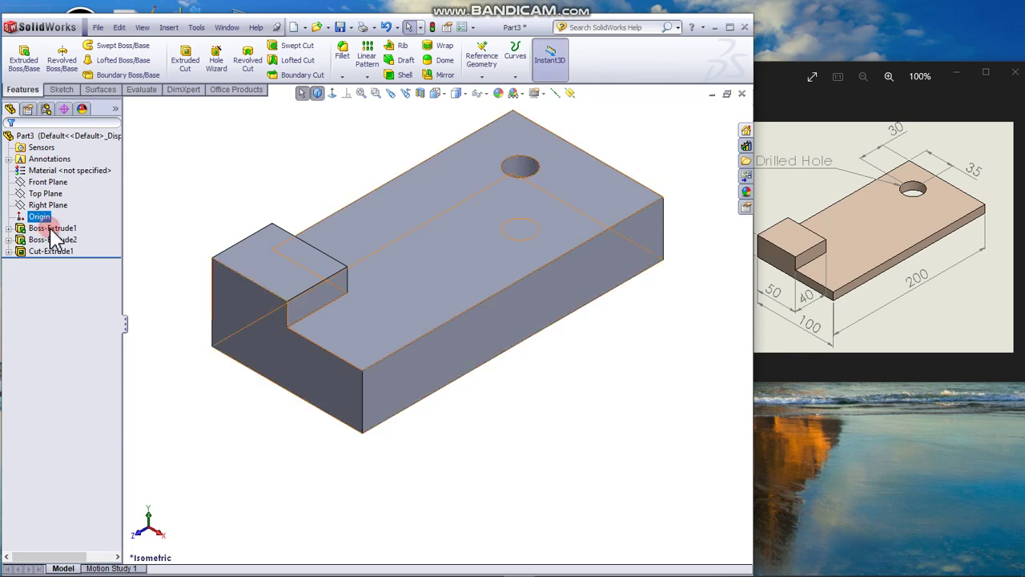
pyautogui.click(66, 228)
pyautogui.rightClick(69, 234)
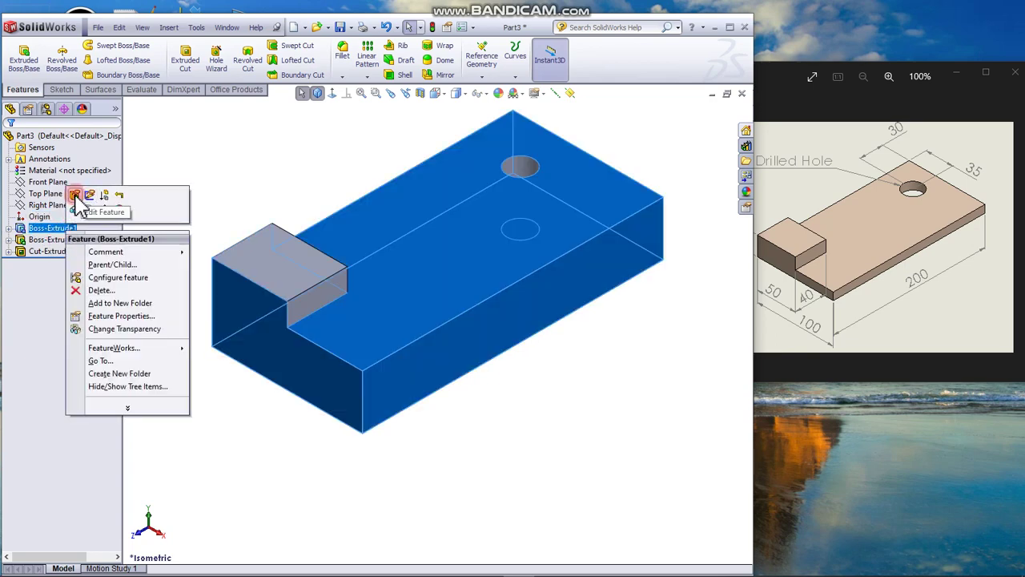
pyautogui.click(73, 194)
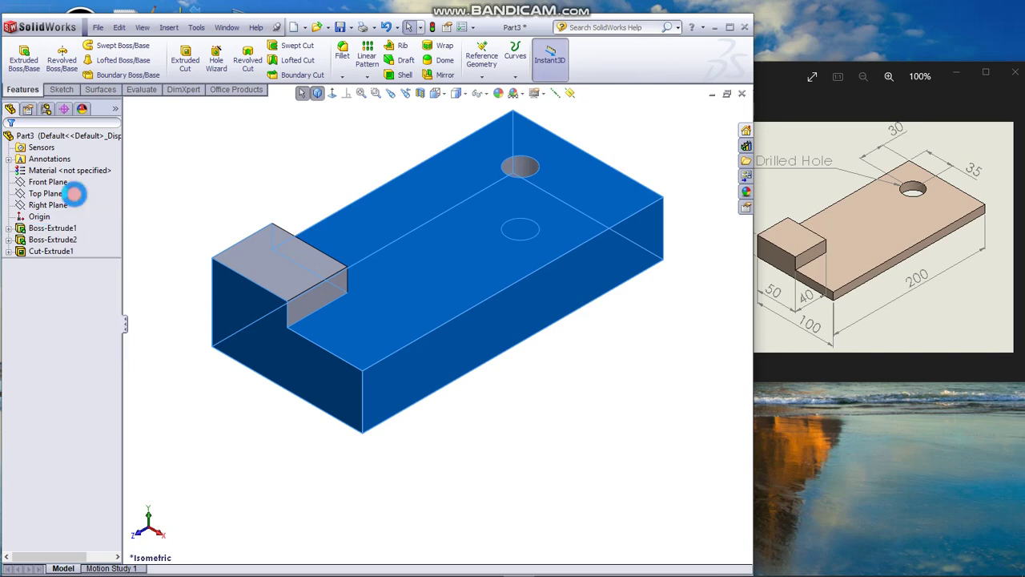
pyautogui.doubleClick(64, 242)
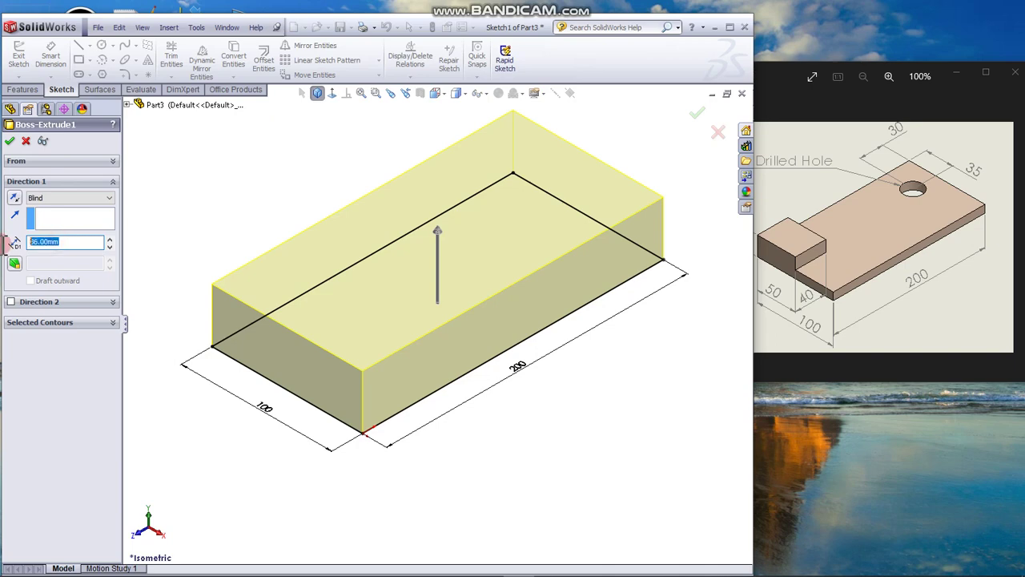
pyautogui.write('10')
pyautogui.press('Return')
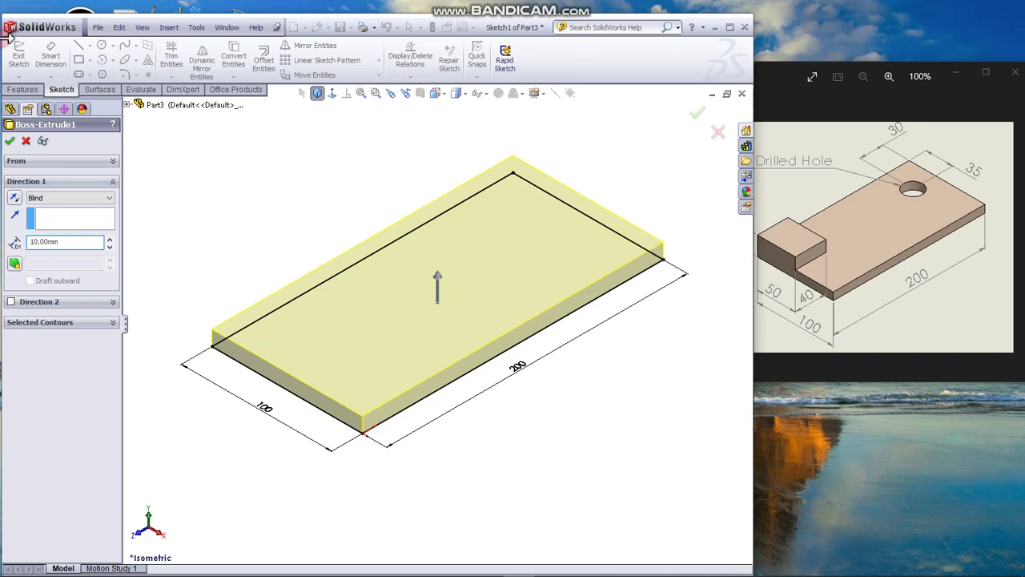
pyautogui.click(10, 141)
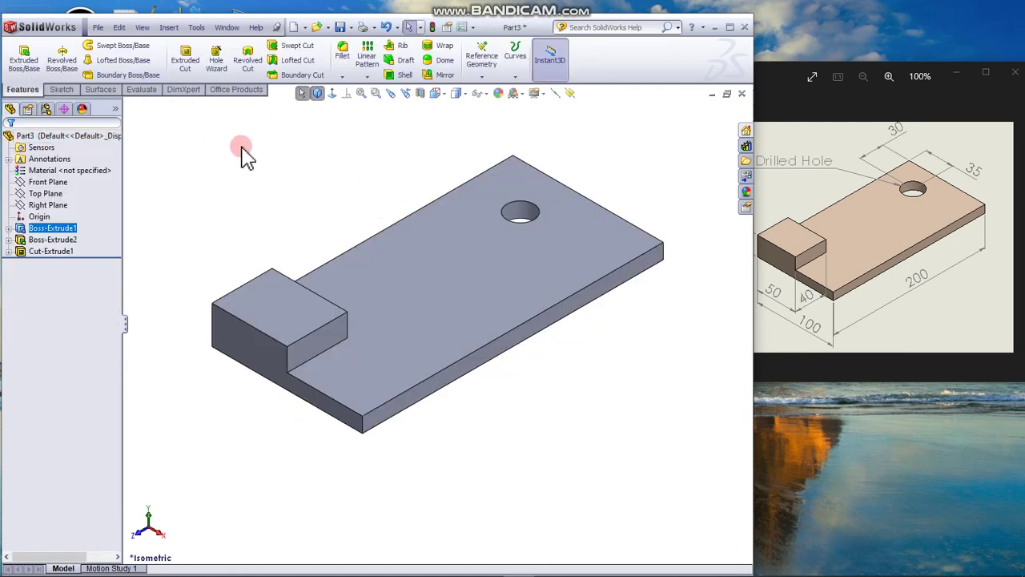
pyautogui.click(241, 155)
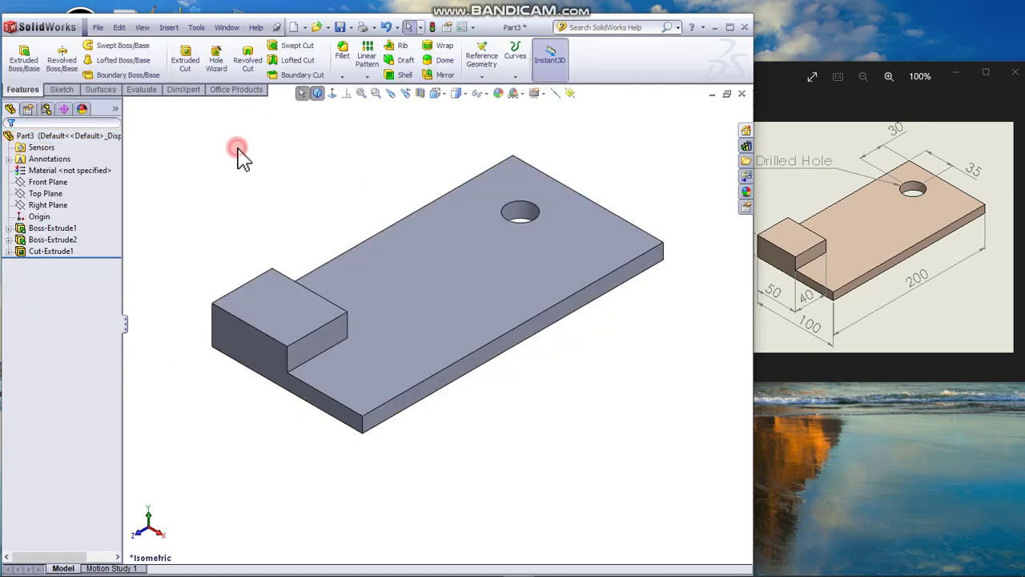